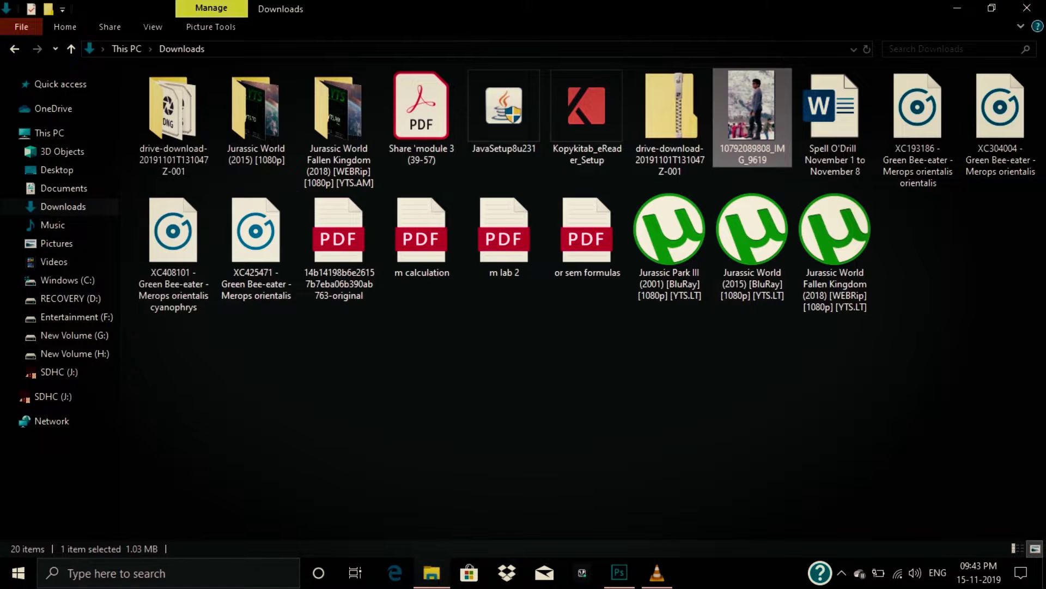
Step: Preview the portrait photo full screen, then switch to the web browser
key(Return)
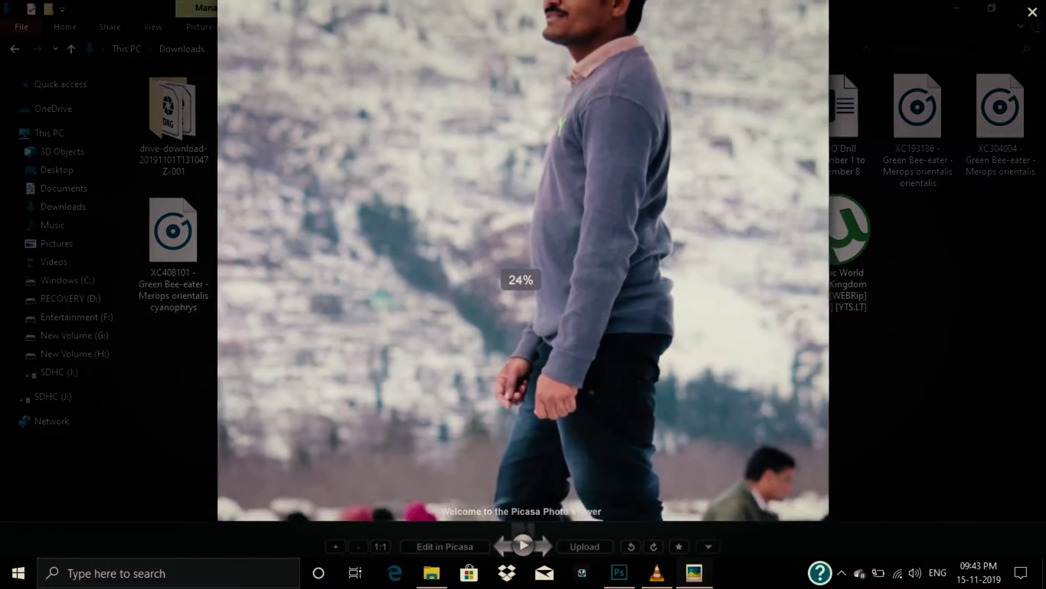
key(Escape)
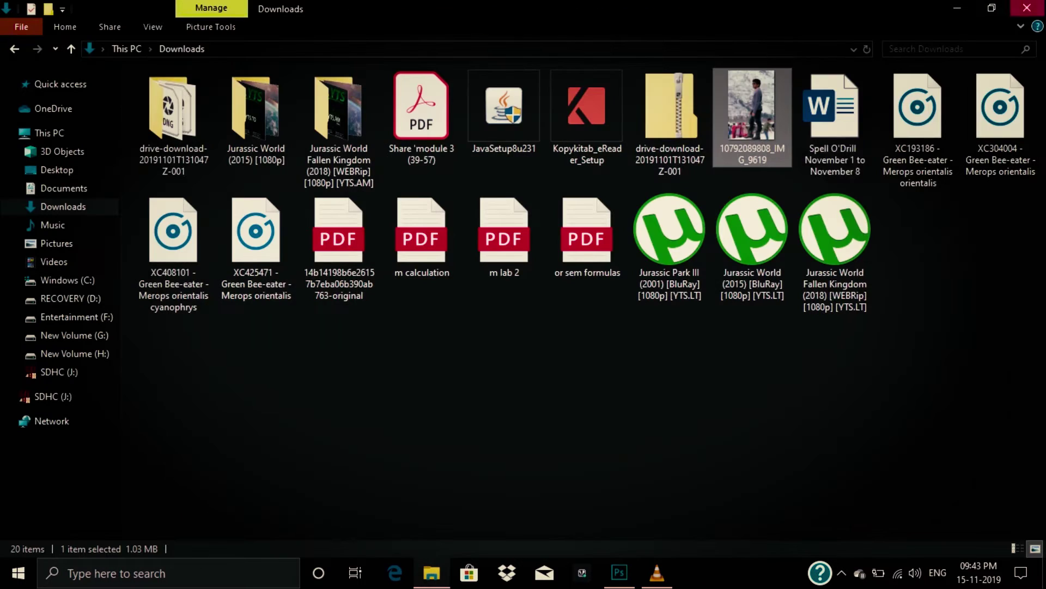
key(super+1)
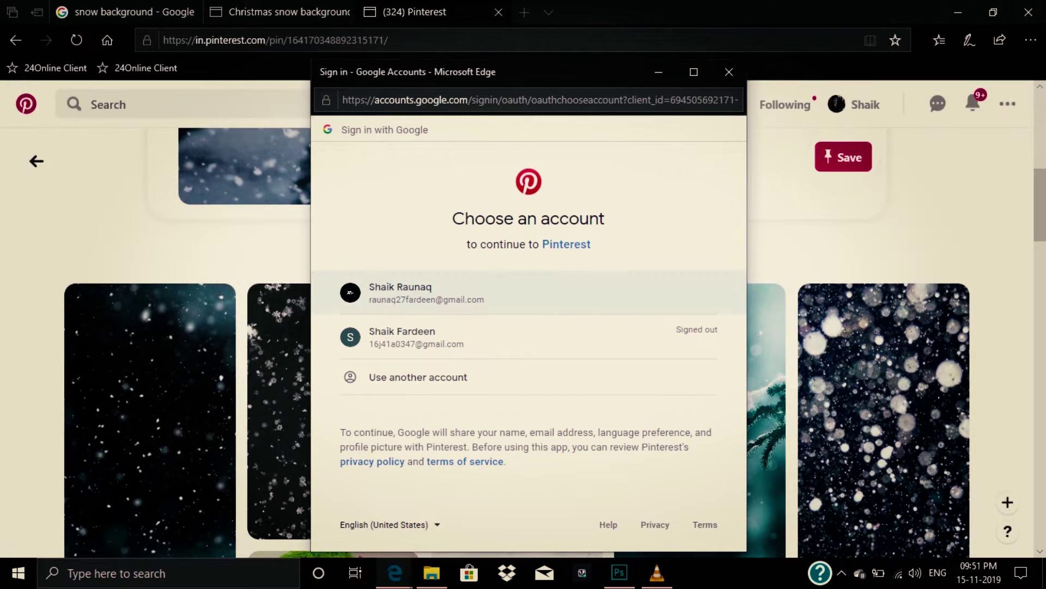
Step: Sign in to Pinterest with Google and open the snow-on-black pin from Google Images
click(400, 292)
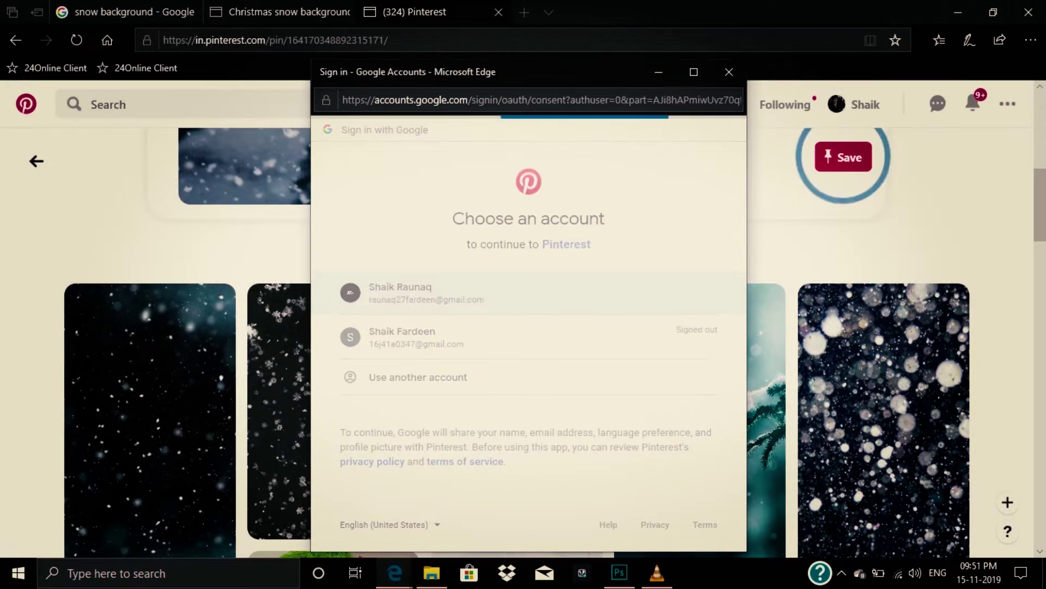
scroll(150, 382, down, 3)
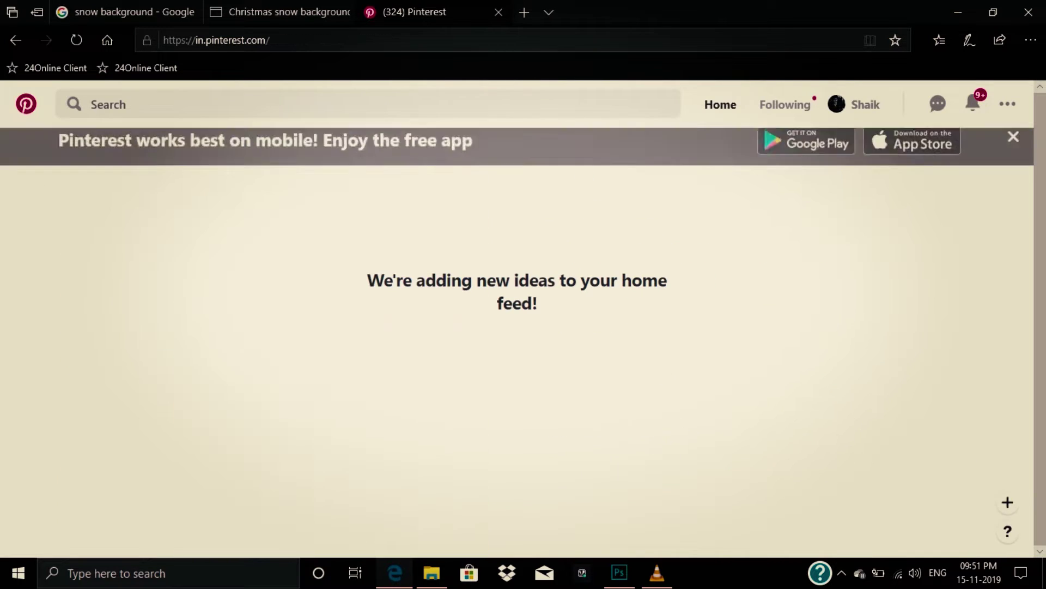
key(ctrl+Tab)
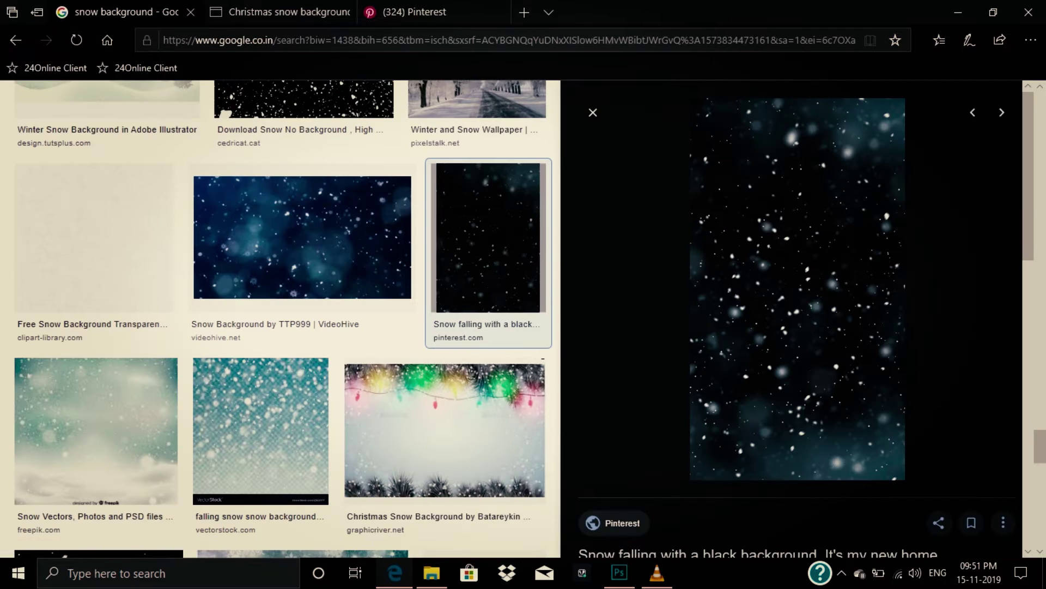
click(797, 289)
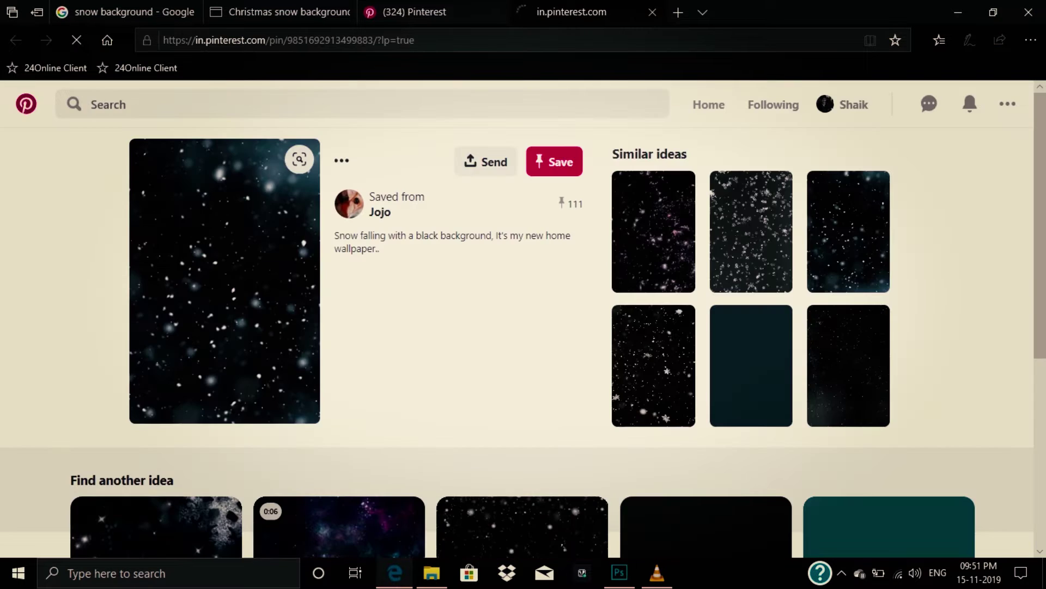
Step: Open the full-size falling-snow image in its own tab and save it to Downloads
right_click(203, 294)
click(256, 309)
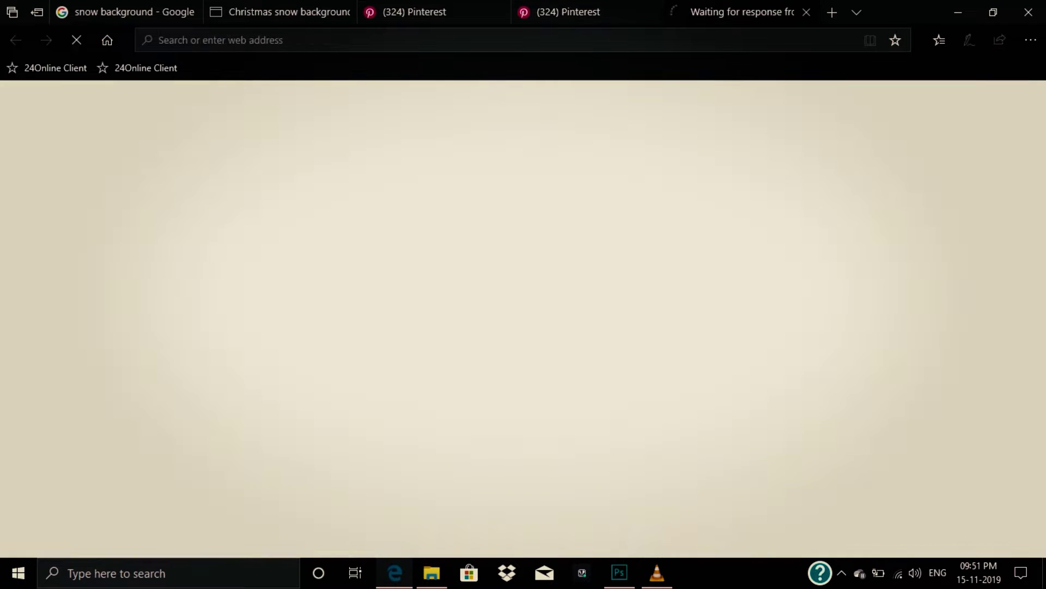
right_click(188, 212)
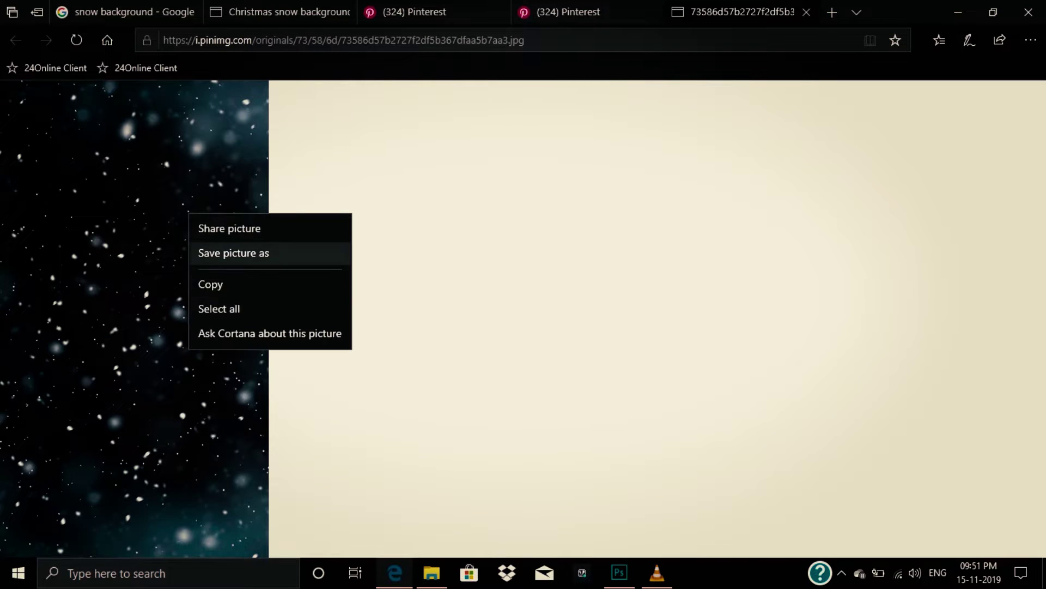
click(218, 252)
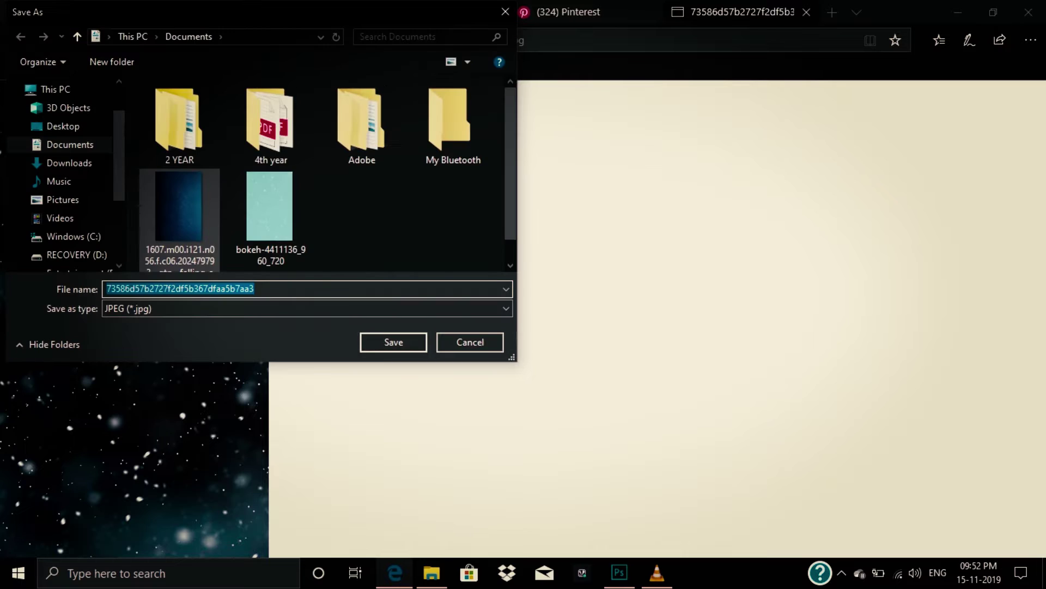
click(69, 162)
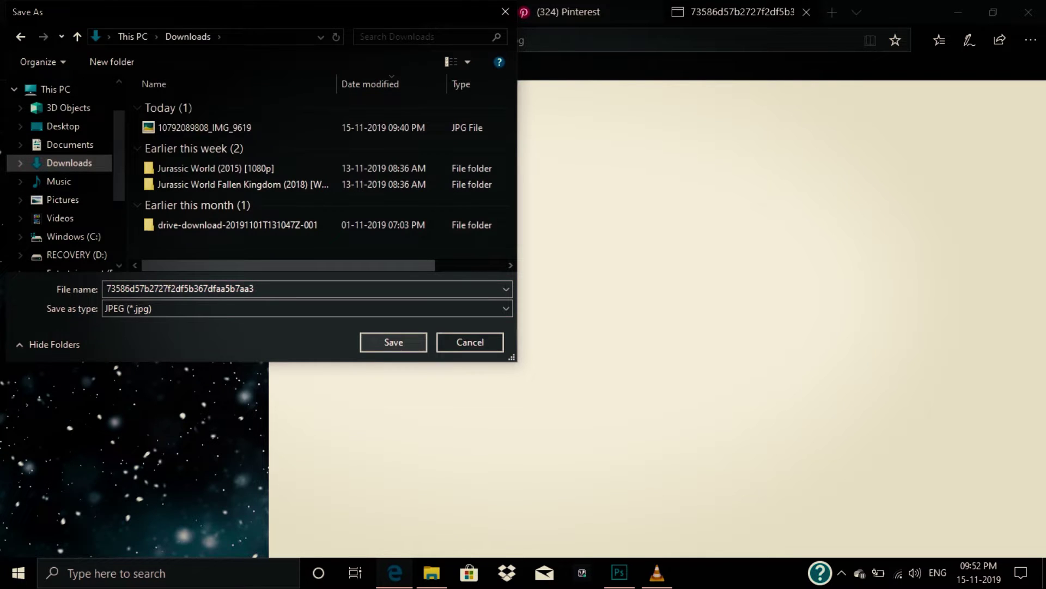
key(Return)
key(ctrl+shift+Tab)
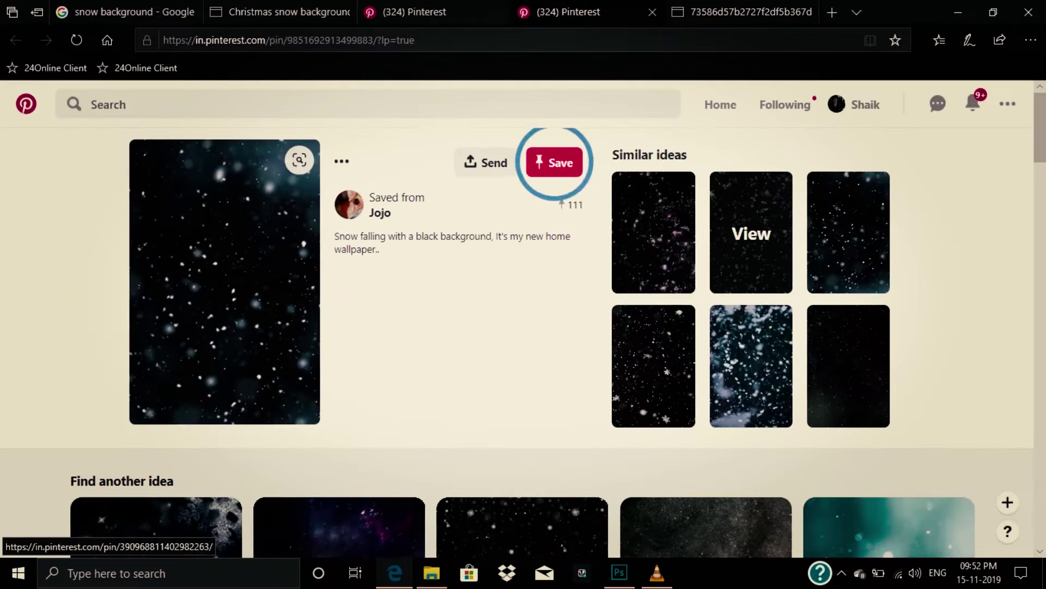
Step: Open a similar snow pin's Tumblr post and save its large-flake snow picture to Downloads
click(750, 367)
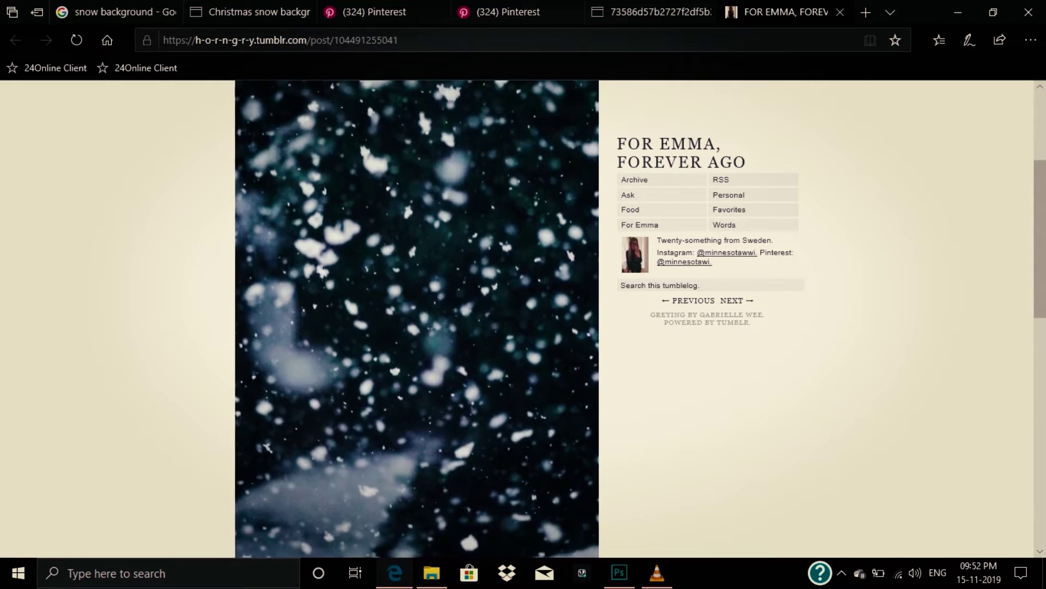
right_click(350, 339)
click(395, 219)
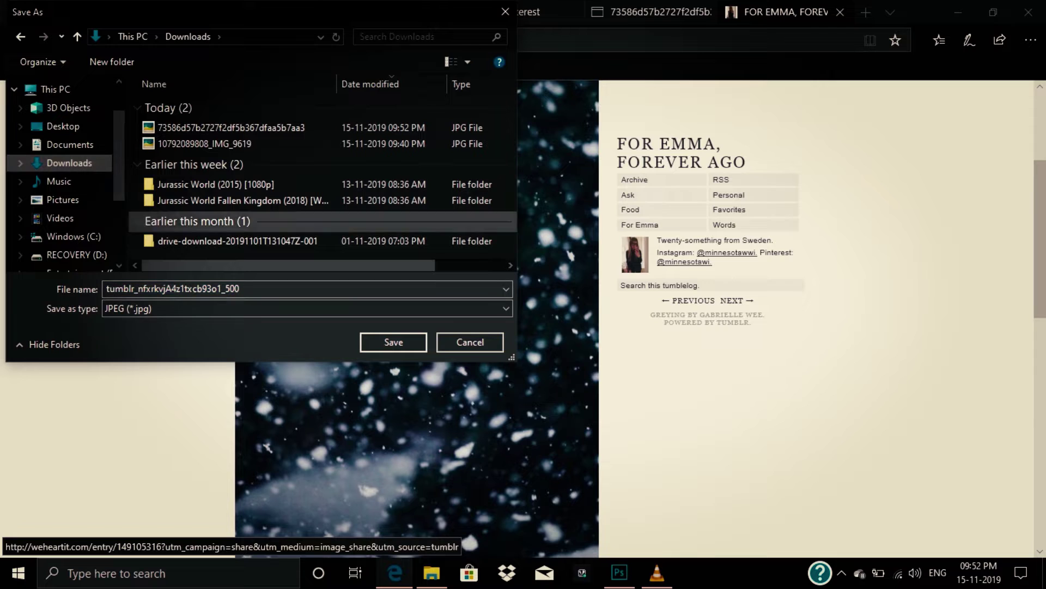
key(Return)
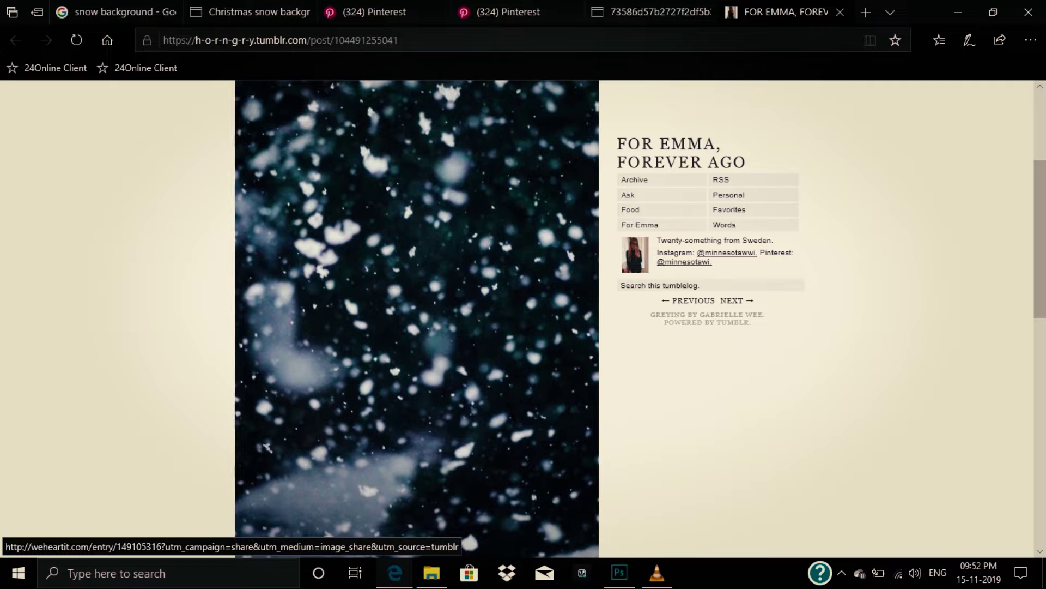
key(alt+Tab)
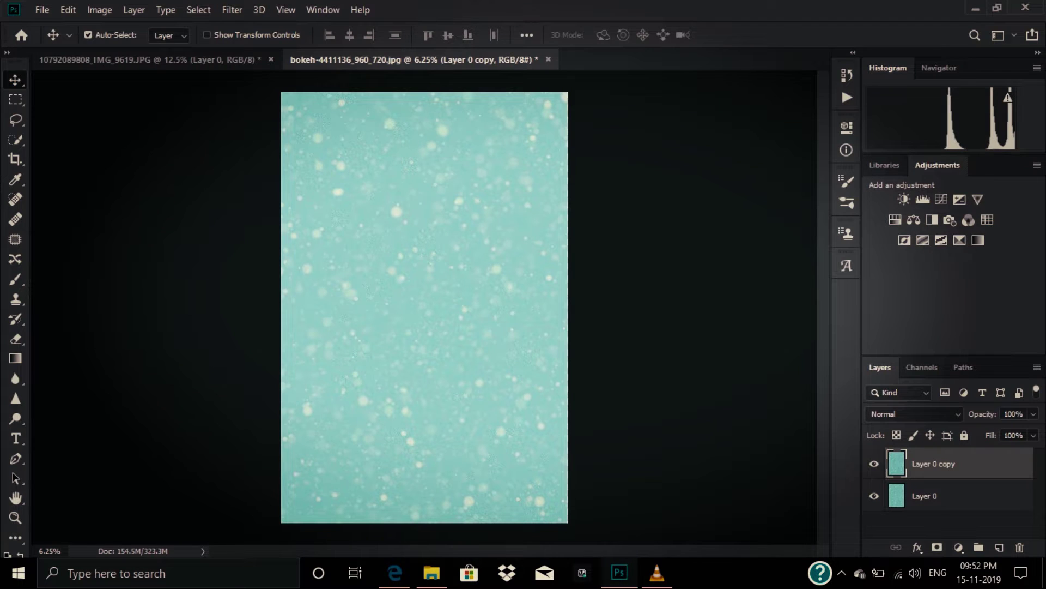
Step: Close the bokeh document without saving and open the downloaded 73586… falling-snow JPG from Downloads
click(549, 59)
click(451, 223)
click(42, 9)
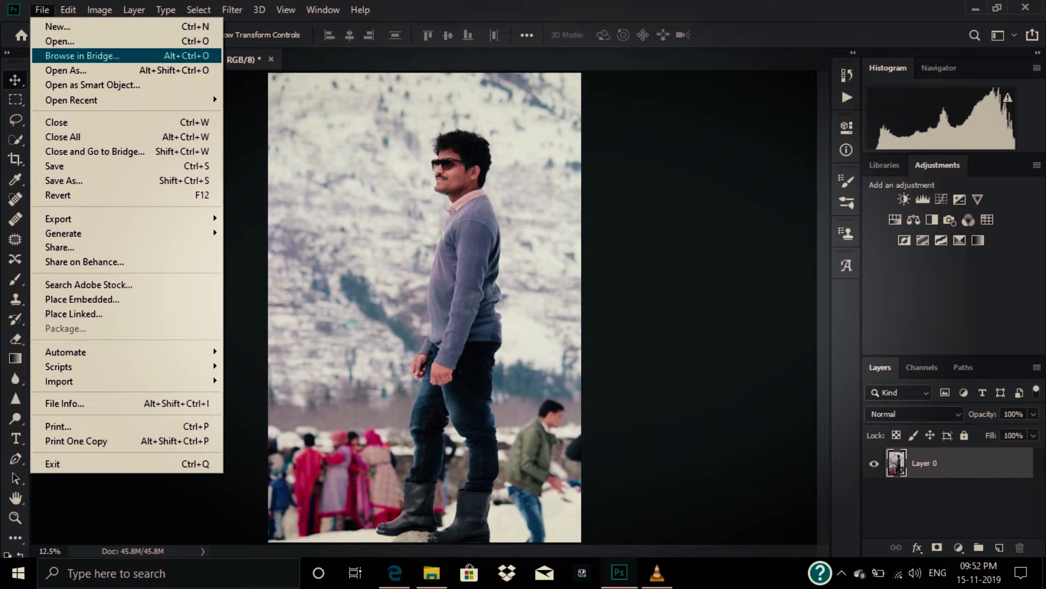
click(59, 41)
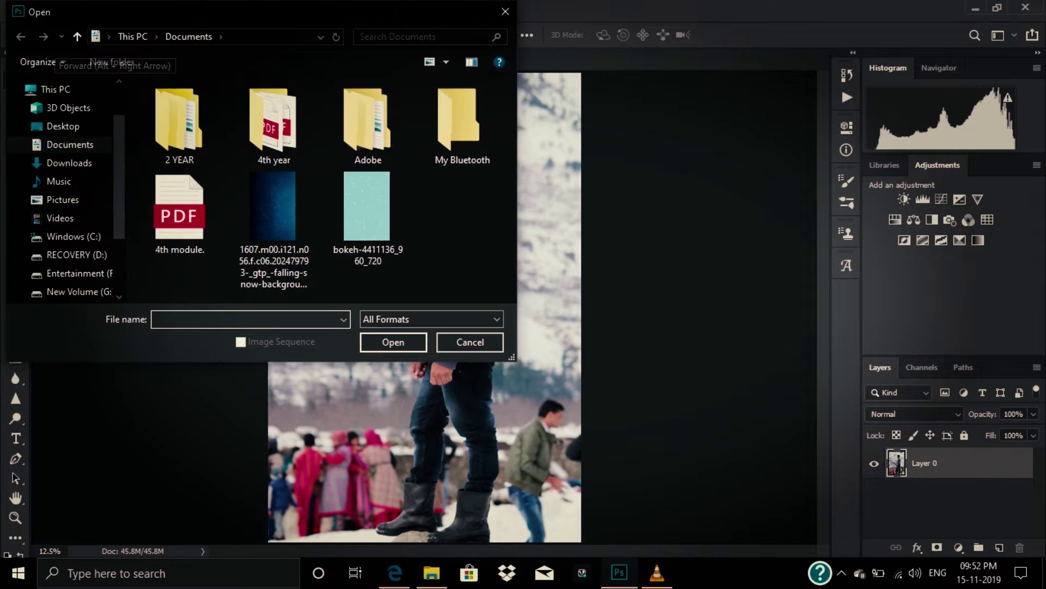
click(69, 162)
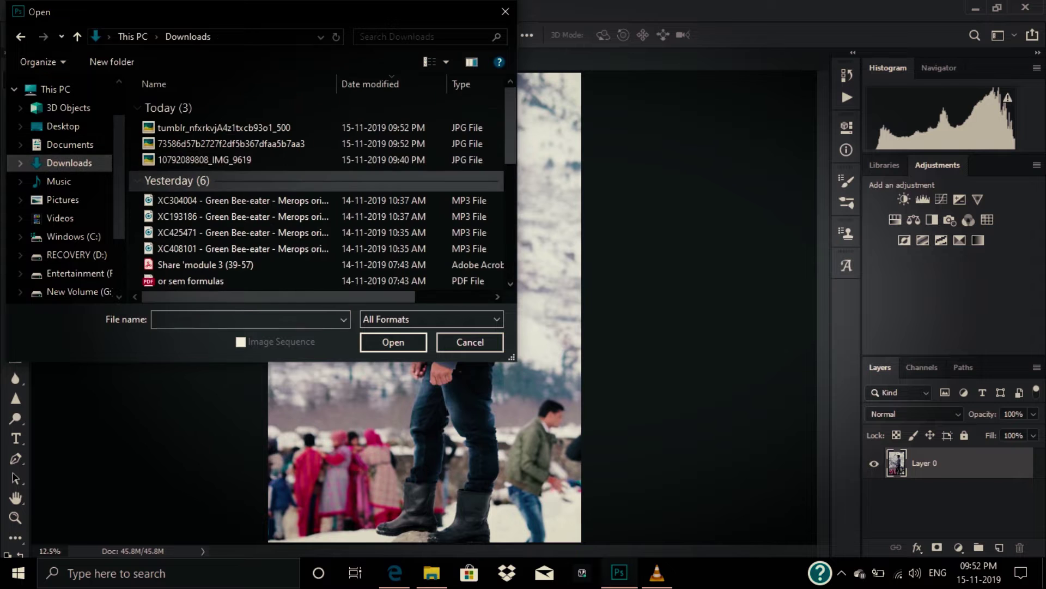
scroll(321, 185, down, 1)
click(430, 62)
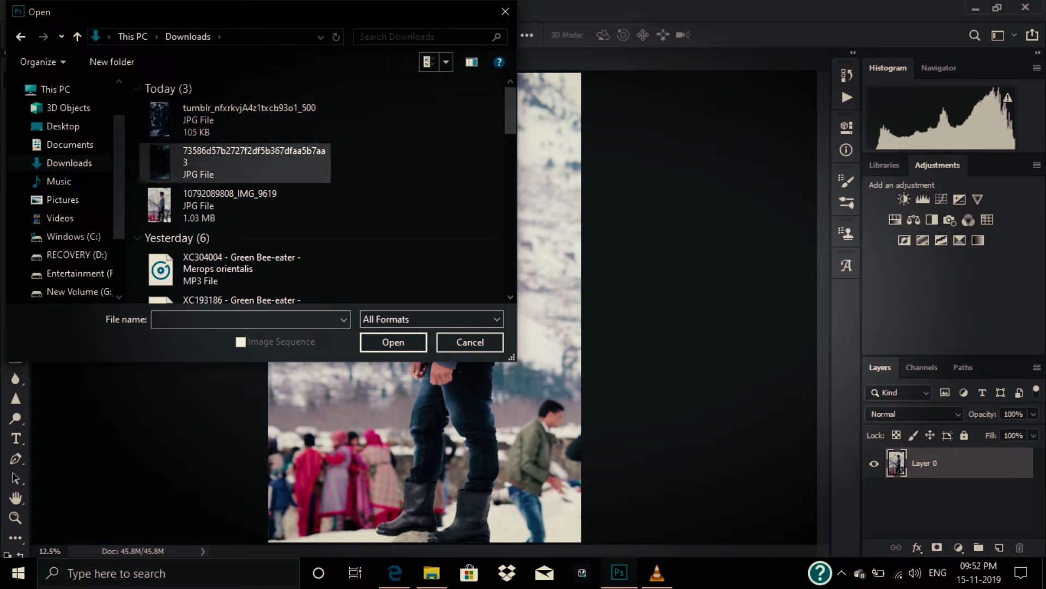
click(234, 162)
click(393, 342)
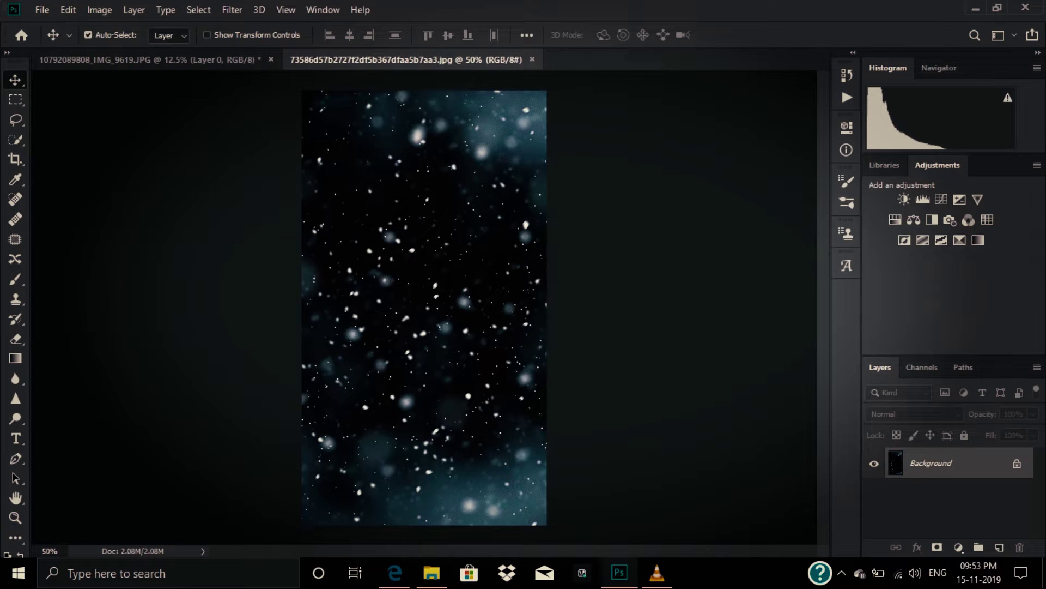
Step: Unlock and duplicate the snow layer, drop a copy into the portrait, then undo it
click(1017, 463)
key(ctrl+j)
drag(926, 463, 143, 61)
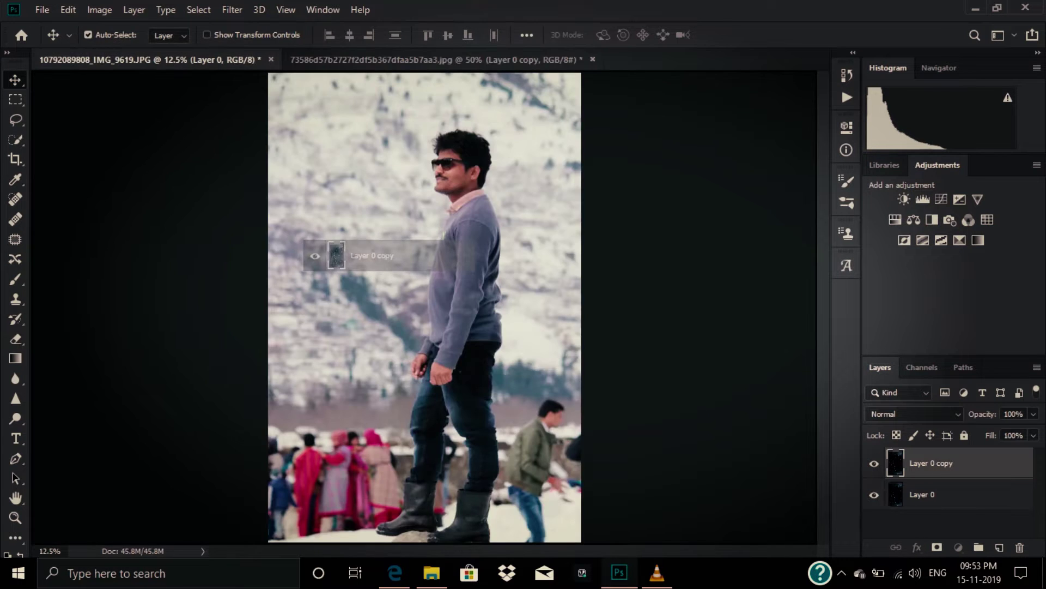
drag(143, 61, 327, 250)
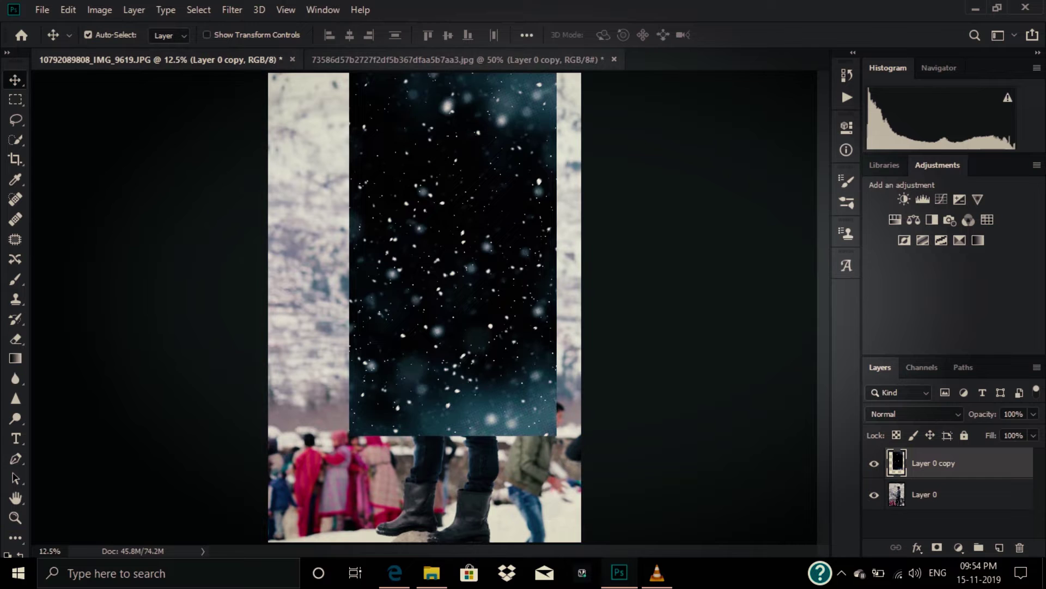
key(ctrl+z)
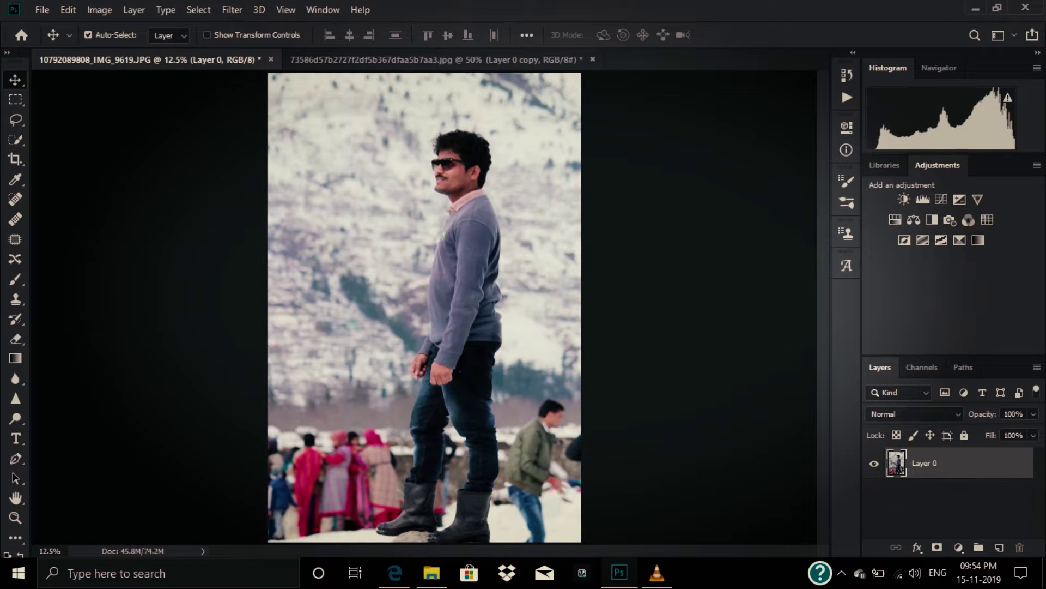
click(434, 60)
Step: Resize the snow image to 50 inches wide, proportions linked, giving 3600 × 6390 px
click(99, 10)
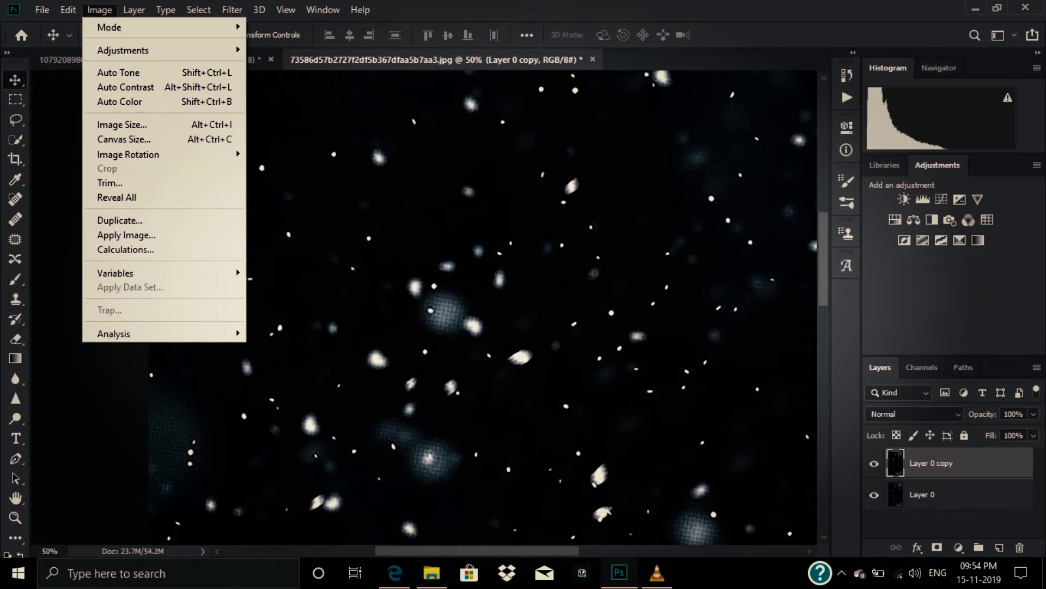
click(122, 125)
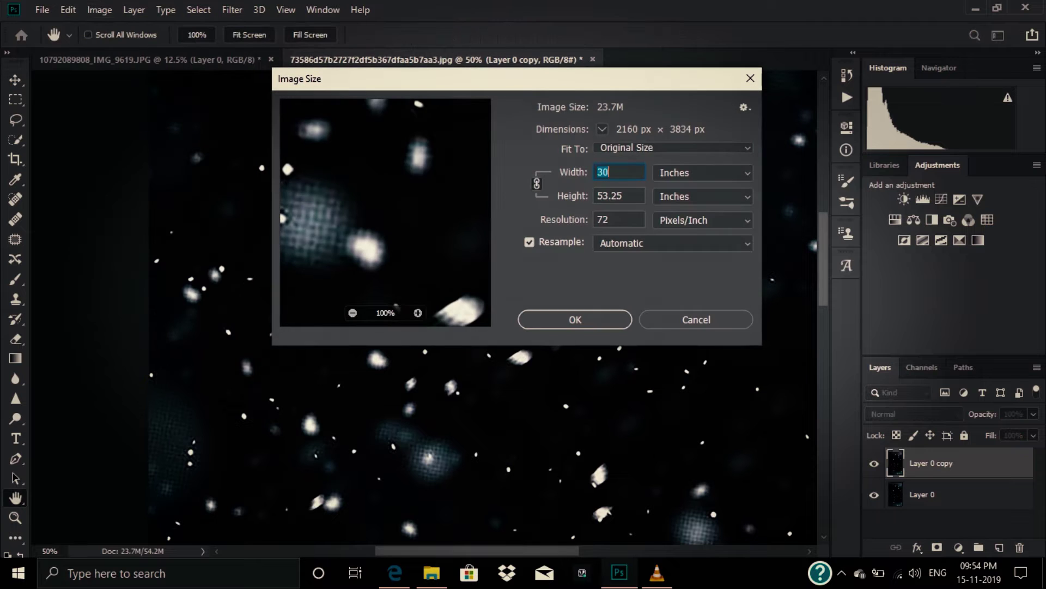
key(BackSpace)
text(50)
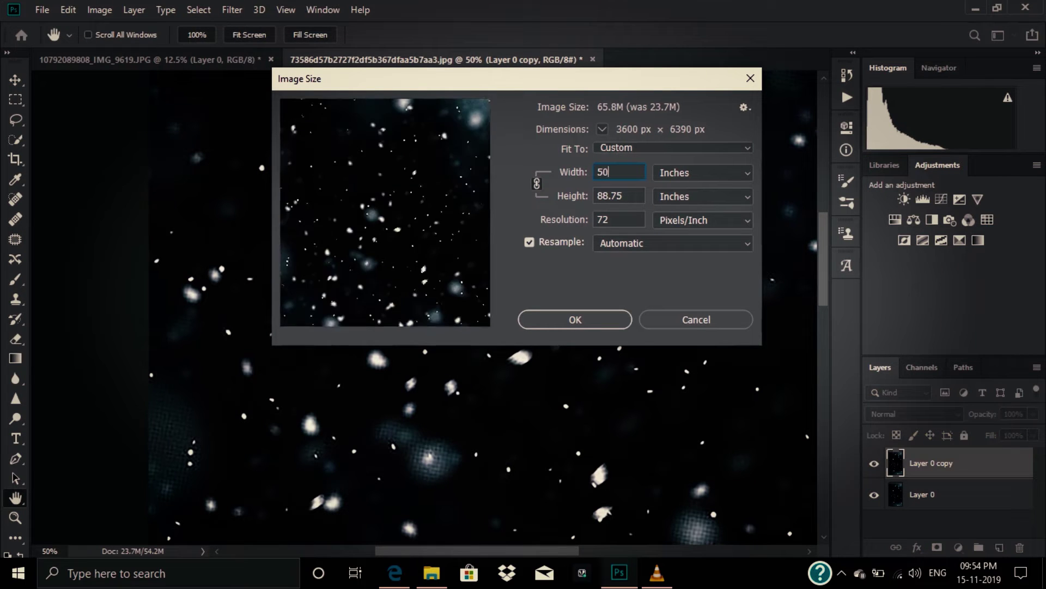
key(Return)
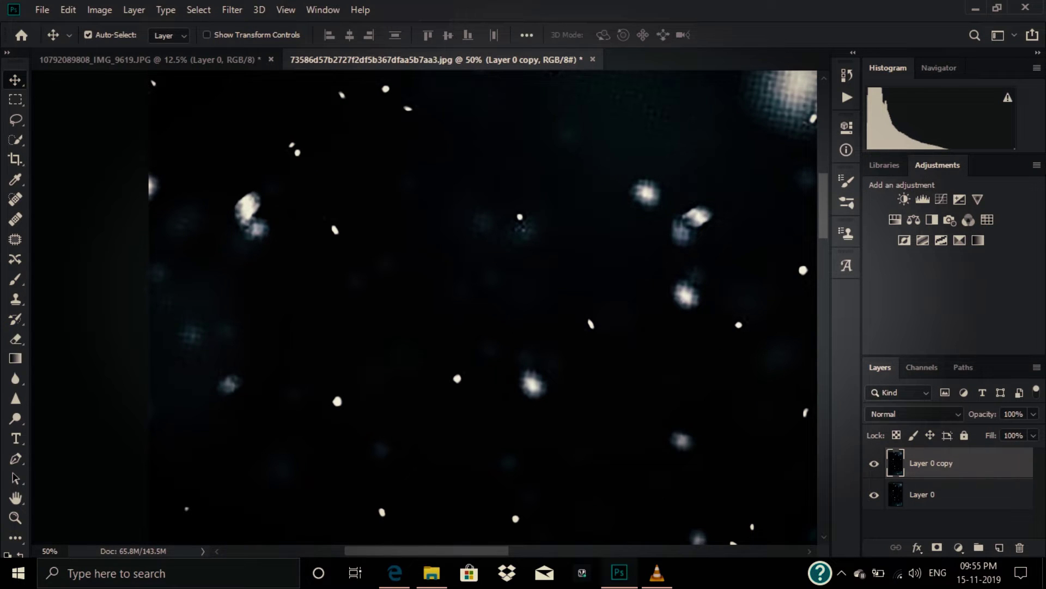
Step: Drop the snow layer copy onto the portrait, position it over the canvas, and set opacity to 67%
drag(927, 463, 131, 61)
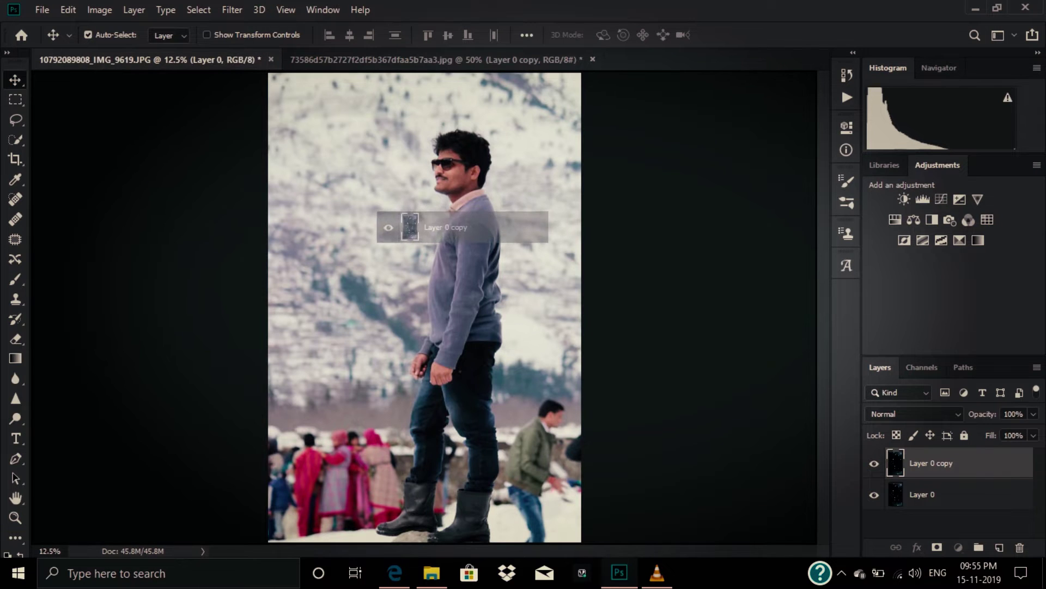
drag(131, 61, 384, 224)
drag(464, 194, 452, 218)
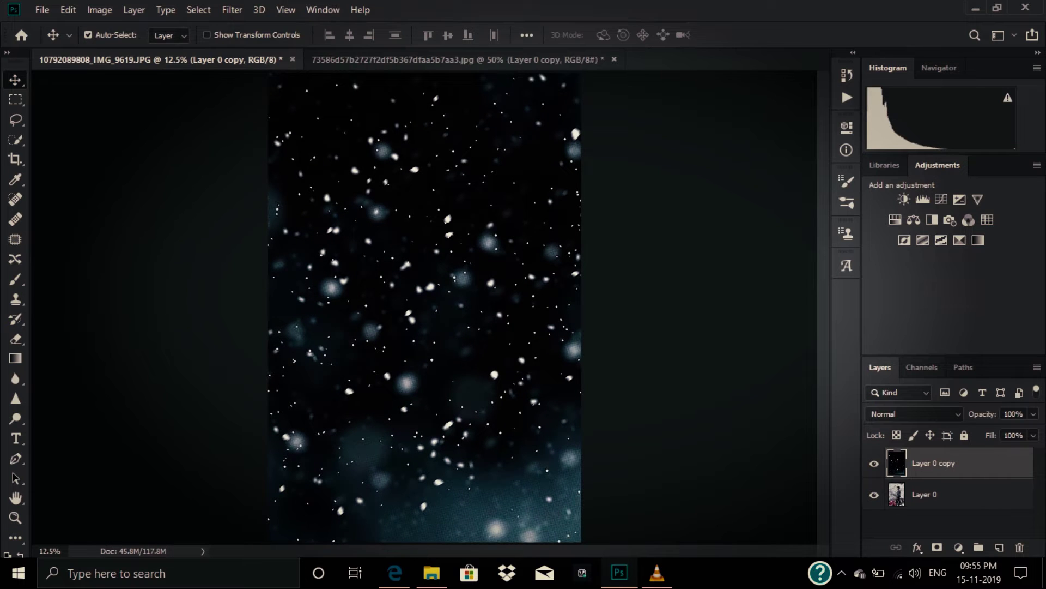
click(1033, 413)
drag(1037, 432, 1011, 431)
Step: Confirm the 67% opacity and lower the snow layer's fill to 23%
key(Return)
click(1033, 435)
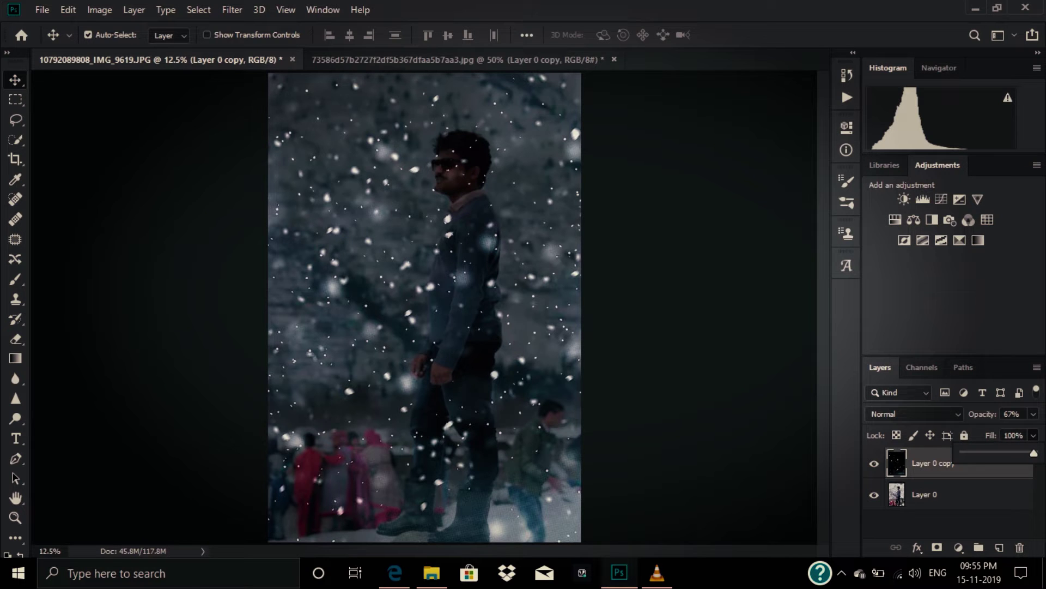
drag(1034, 453, 989, 453)
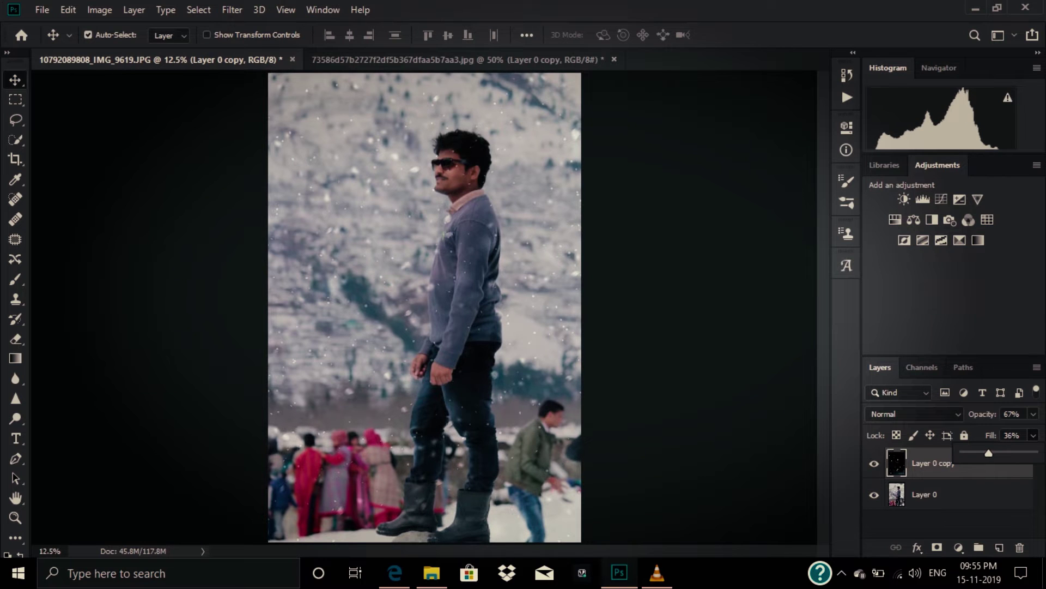
drag(989, 453, 979, 453)
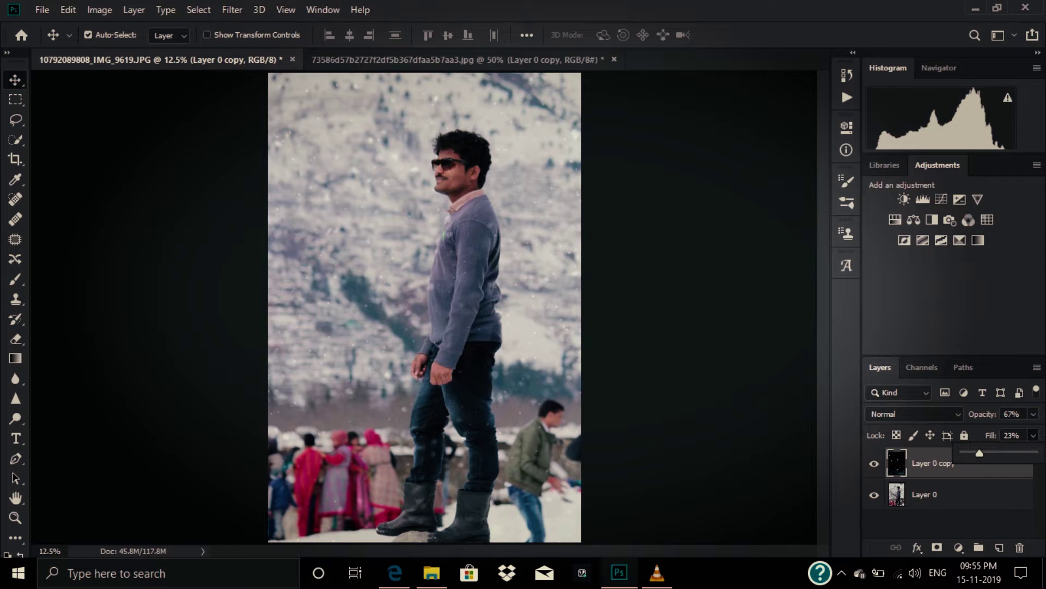
Step: Raise the snow layer's opacity to 100% and settle its fill at 16%
click(1033, 413)
drag(1012, 432, 1034, 432)
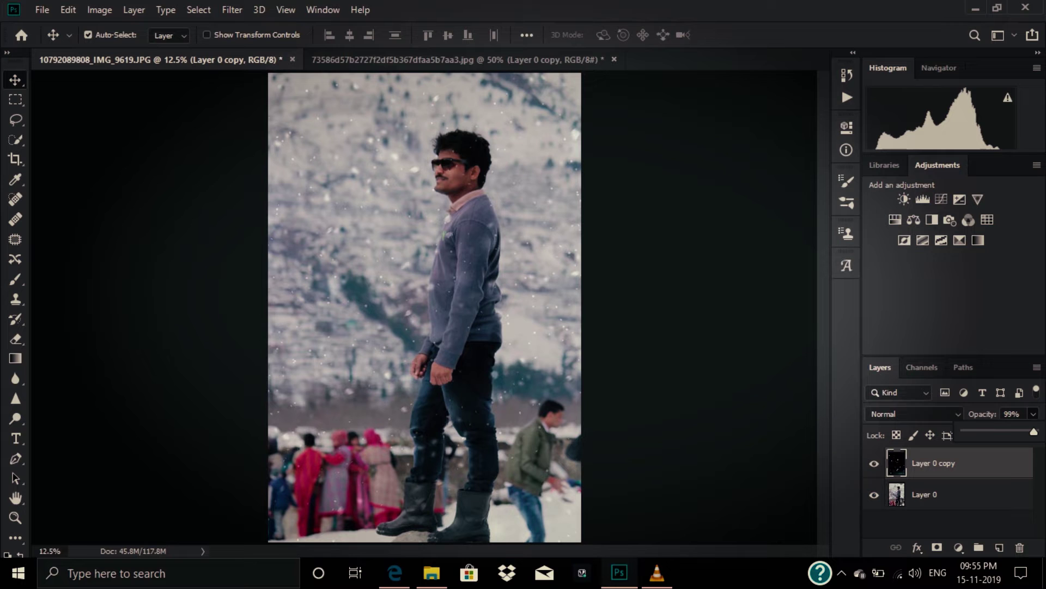
drag(1034, 432, 1035, 432)
mouse_move(1035, 431)
mouse_down()
mouse_move(998, 431)
mouse_move(1035, 432)
mouse_up()
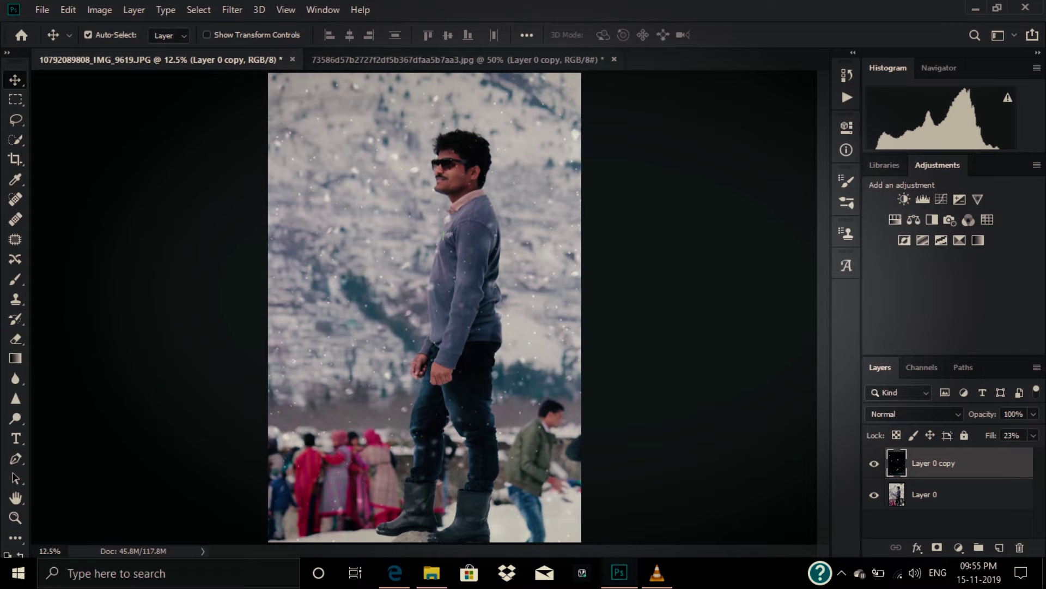
click(1033, 435)
mouse_move(980, 453)
mouse_down()
mouse_move(968, 453)
mouse_move(980, 453)
mouse_up()
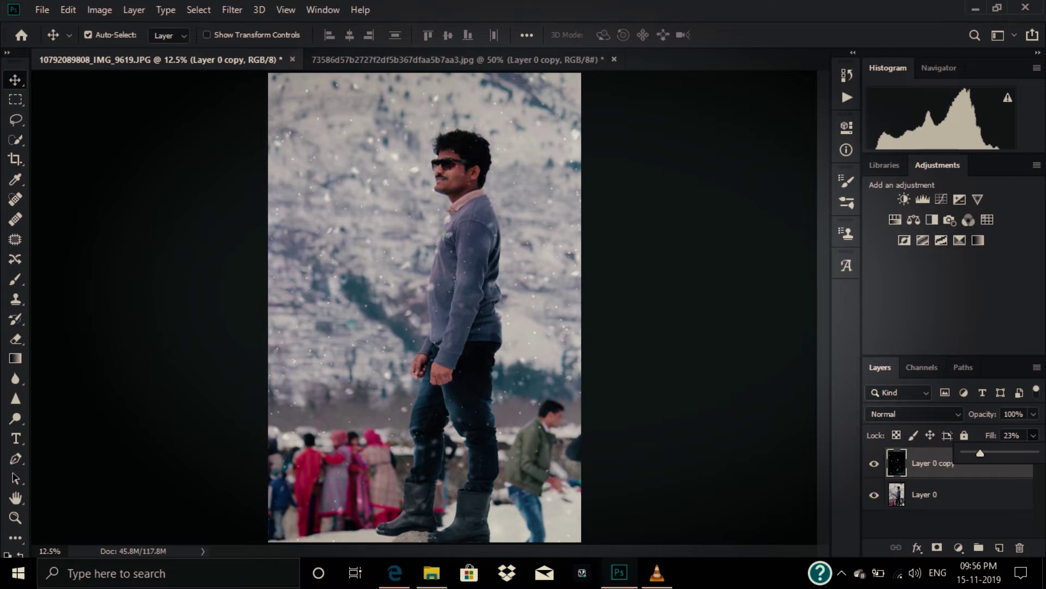
drag(980, 453, 975, 453)
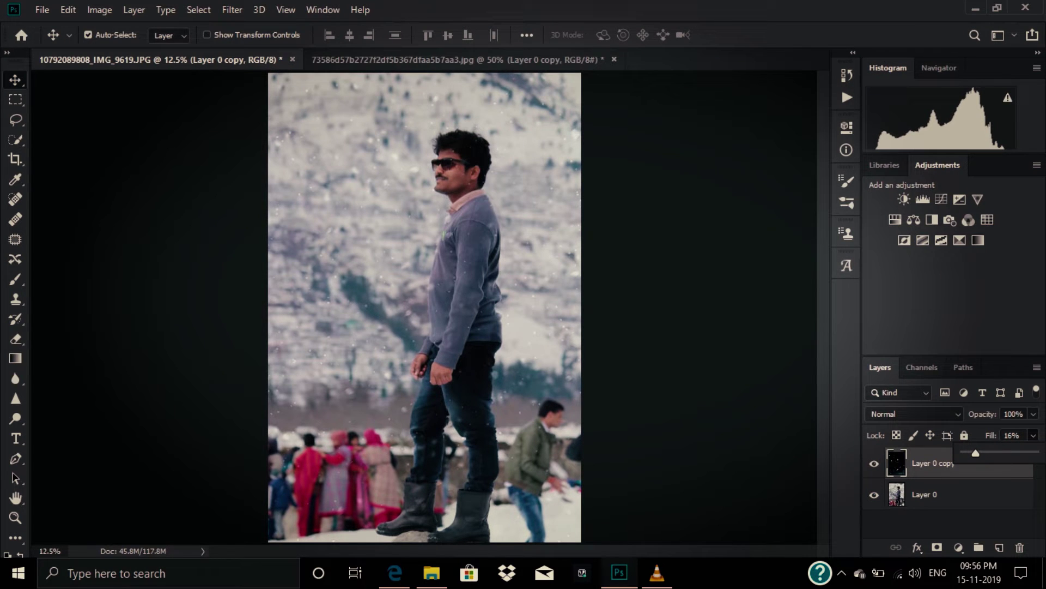
Step: Save the snowy portrait as a maximum-quality JPEG in the Pictures folder
click(42, 9)
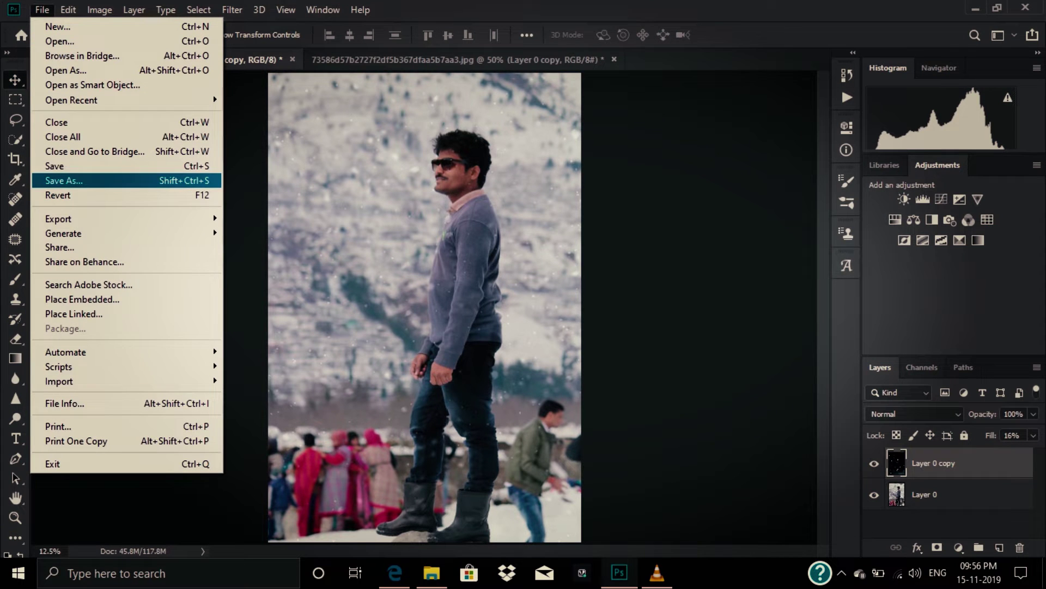
click(64, 180)
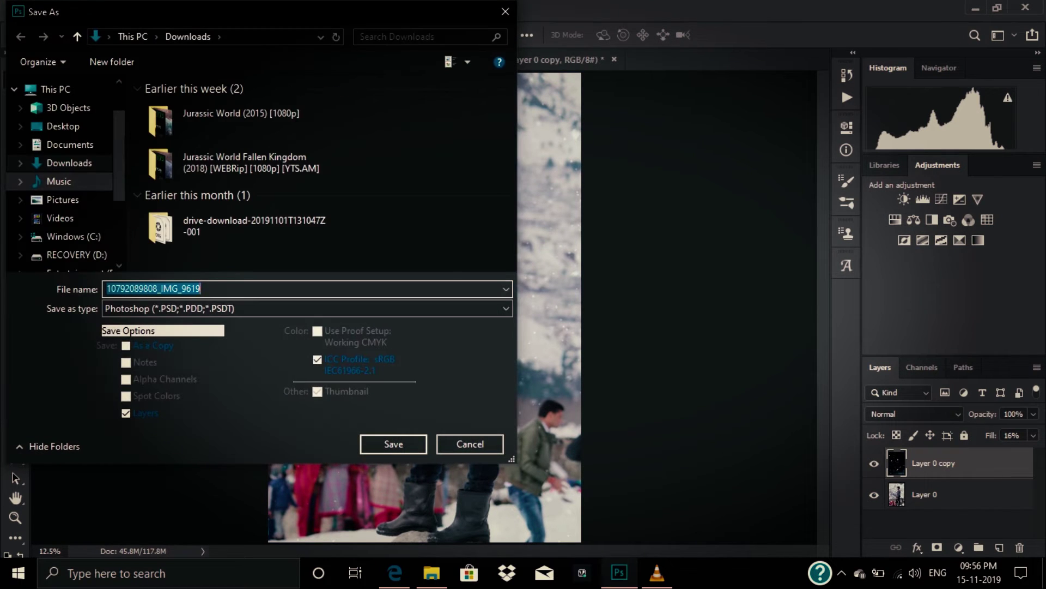
click(70, 162)
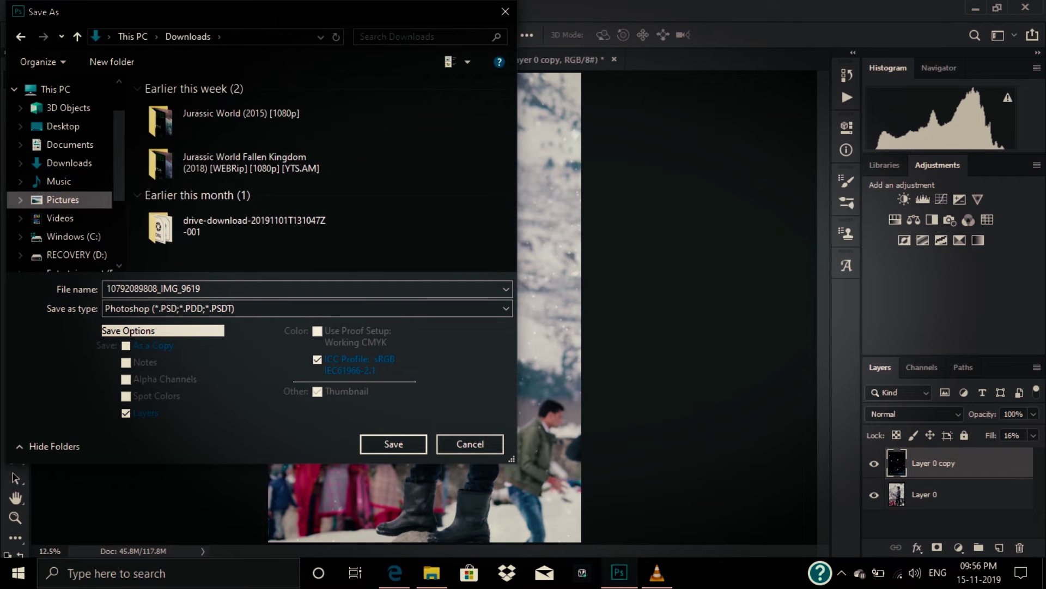
click(62, 200)
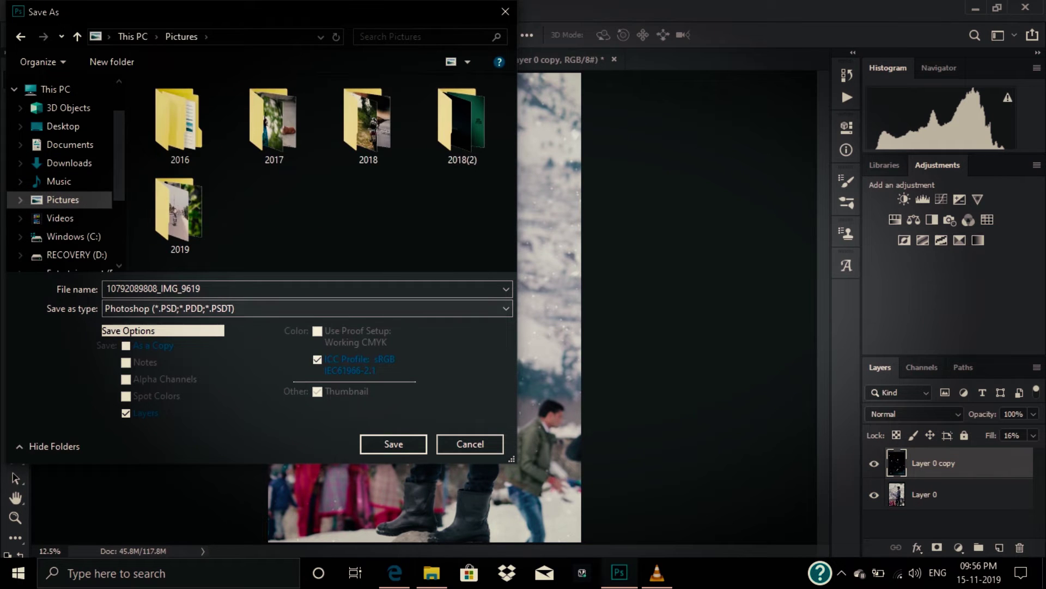
click(306, 308)
click(218, 427)
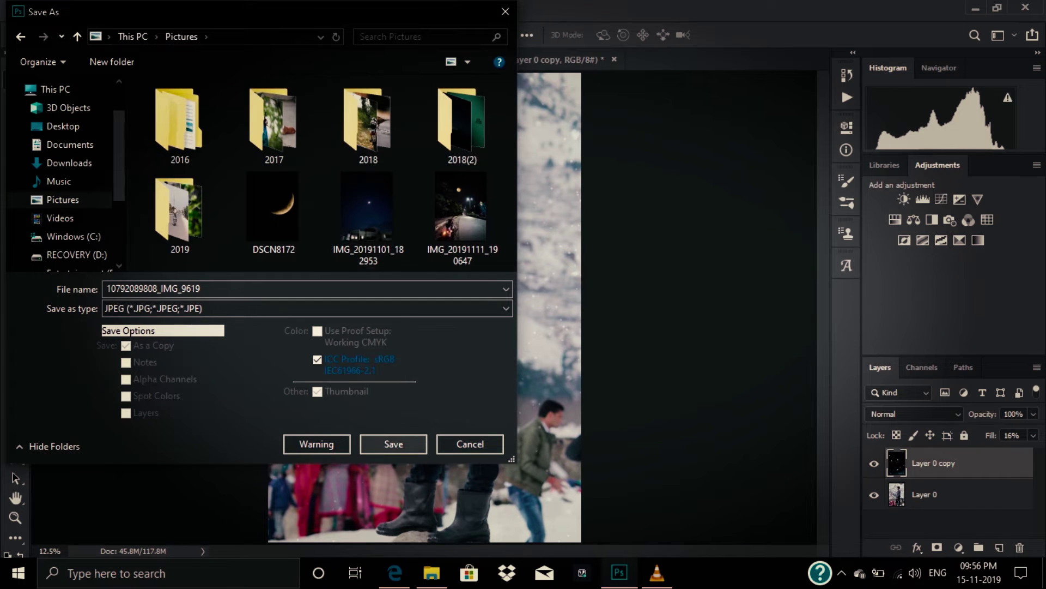
click(394, 444)
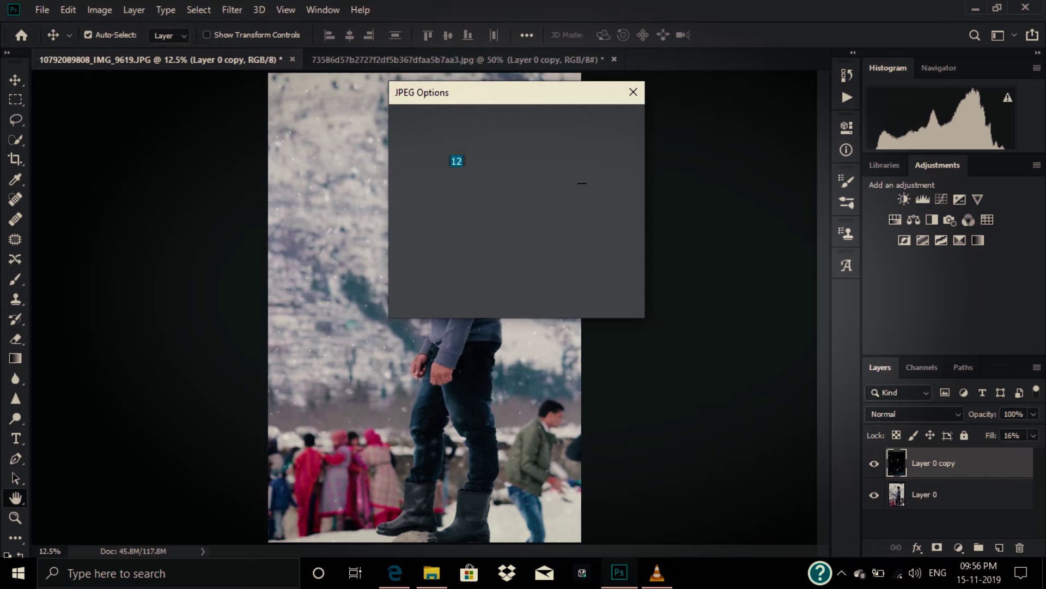
key(Return)
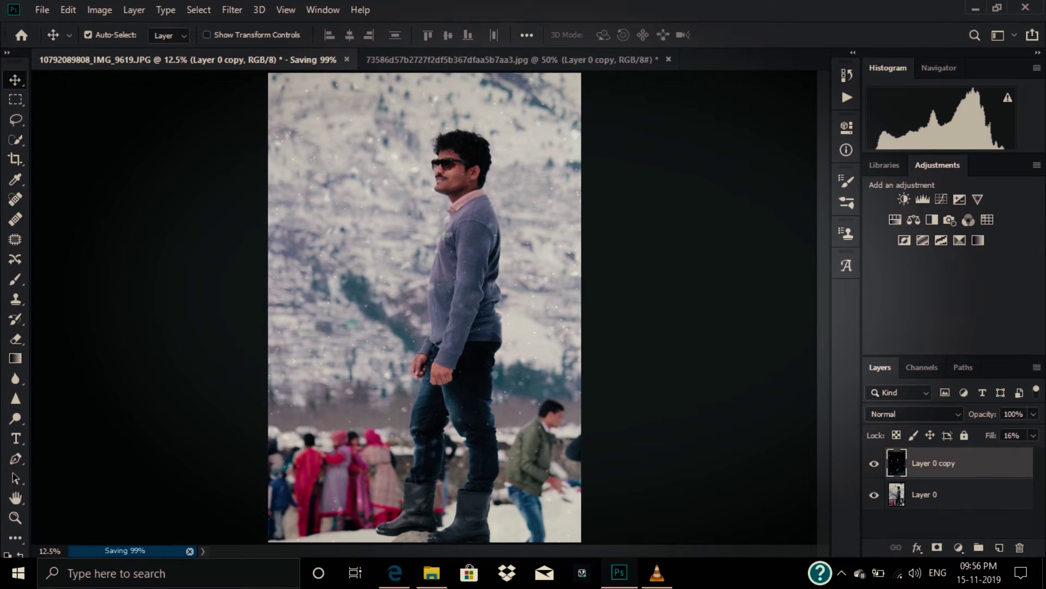
click(42, 10)
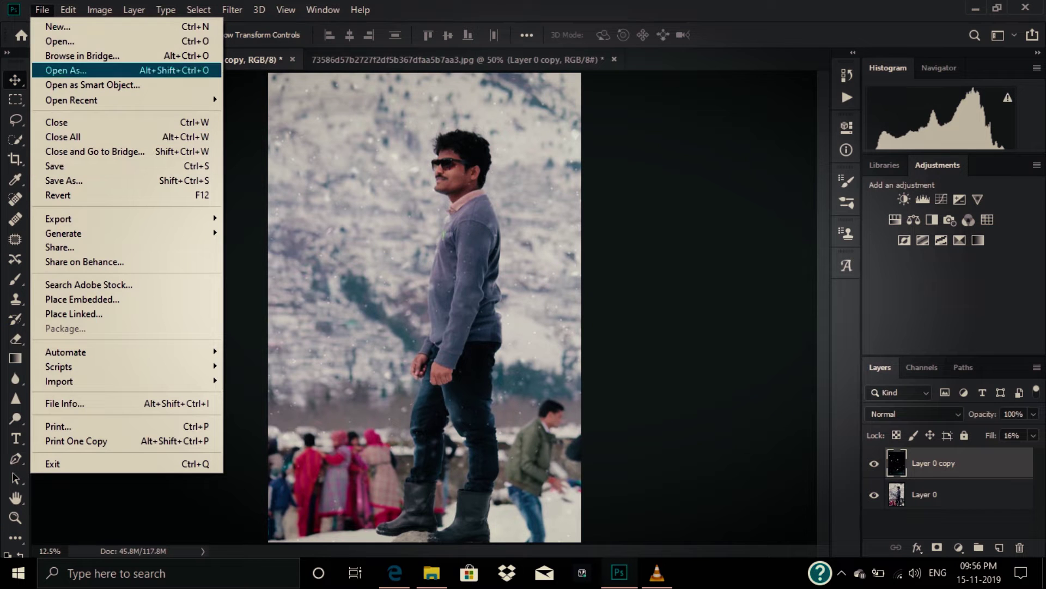
click(60, 41)
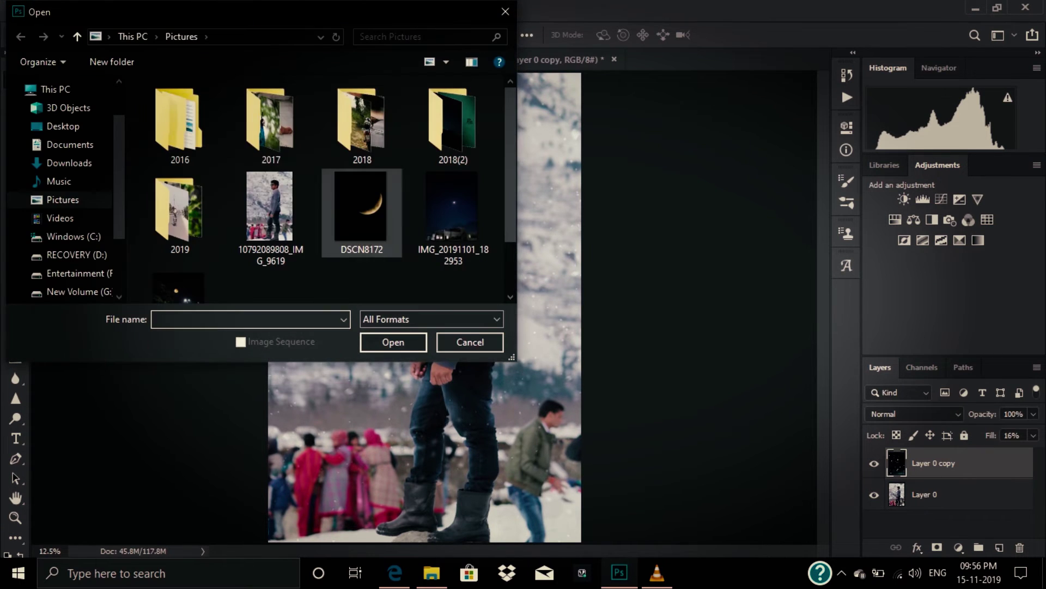
scroll(271, 218, down, 1)
click(271, 141)
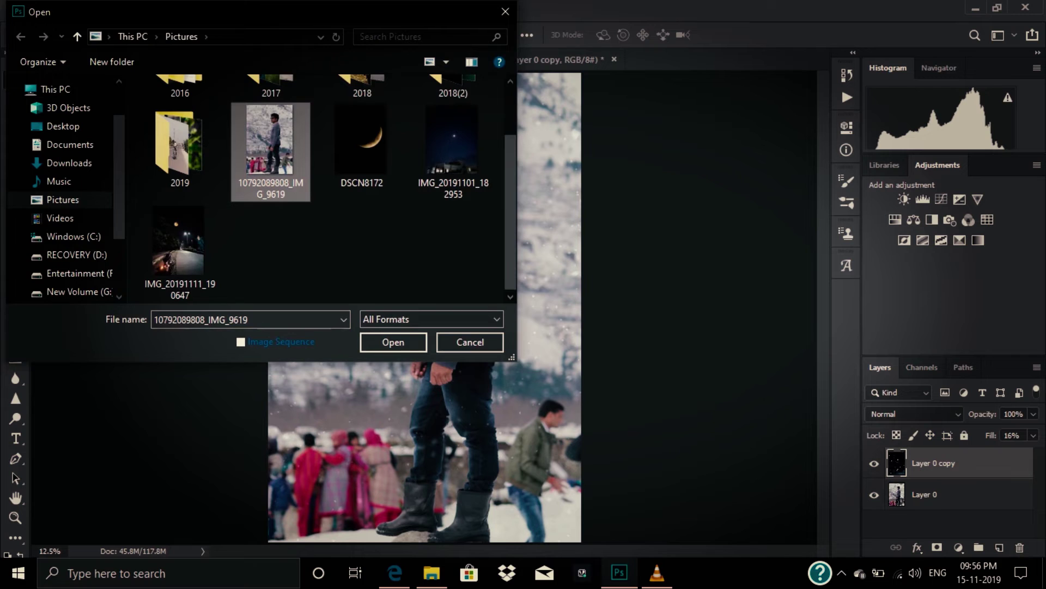
key(Return)
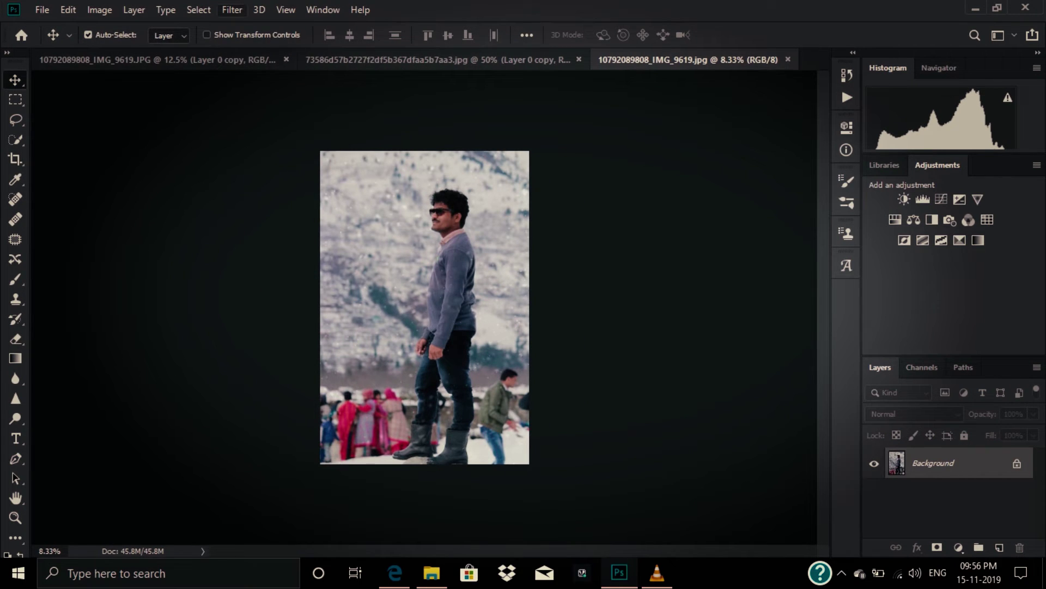
click(232, 9)
click(272, 101)
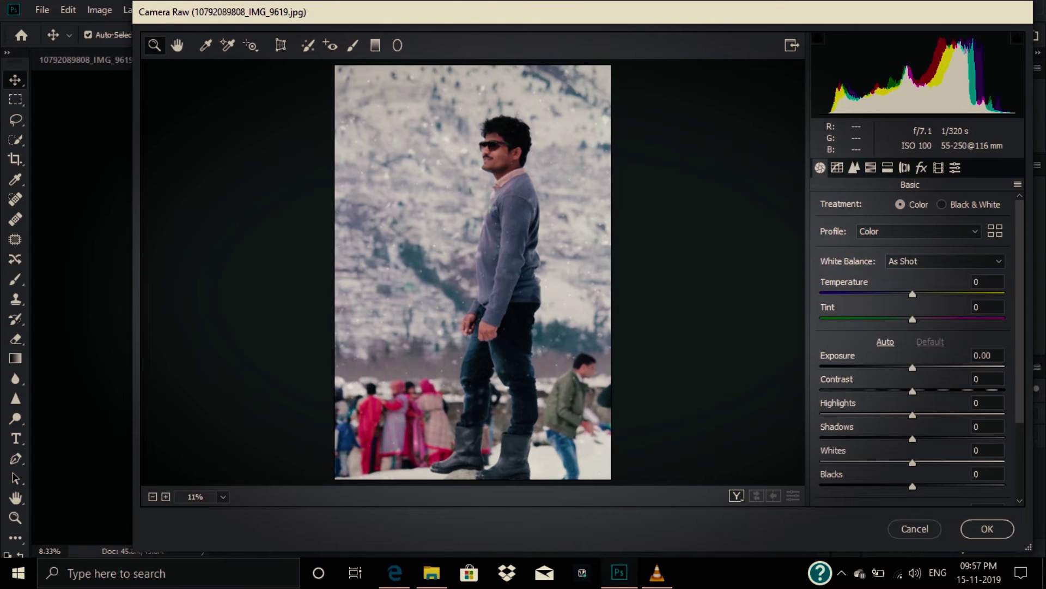
Step: In Camera Raw Basic, set Clarity to +51 and Blacks to +51
scroll(916, 348, down, 2)
scroll(915, 349, down, 1)
click(987, 412)
text(55)
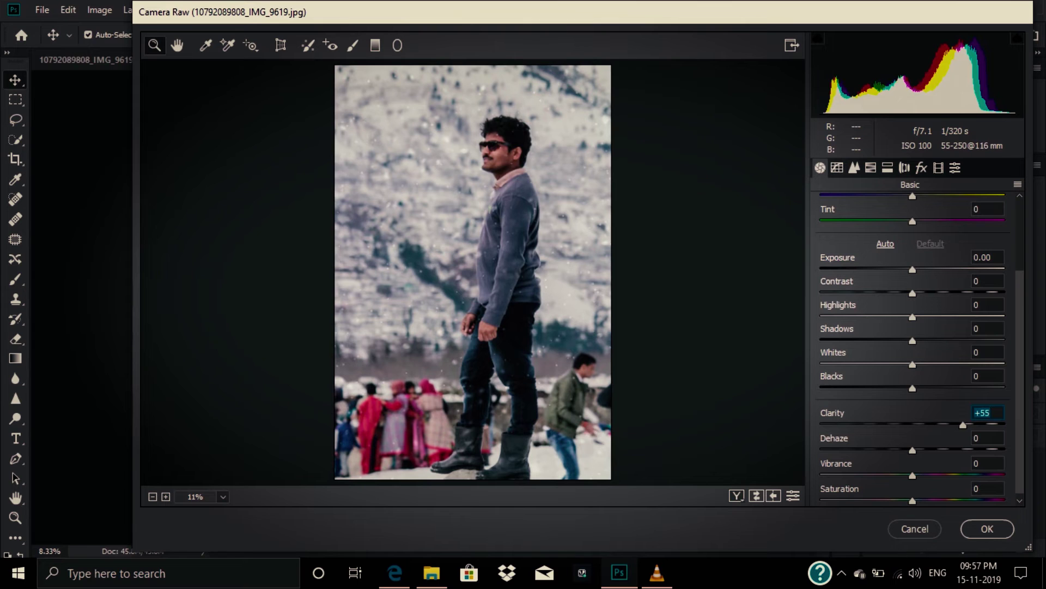
key(shift+Up)
key(shift+Up)
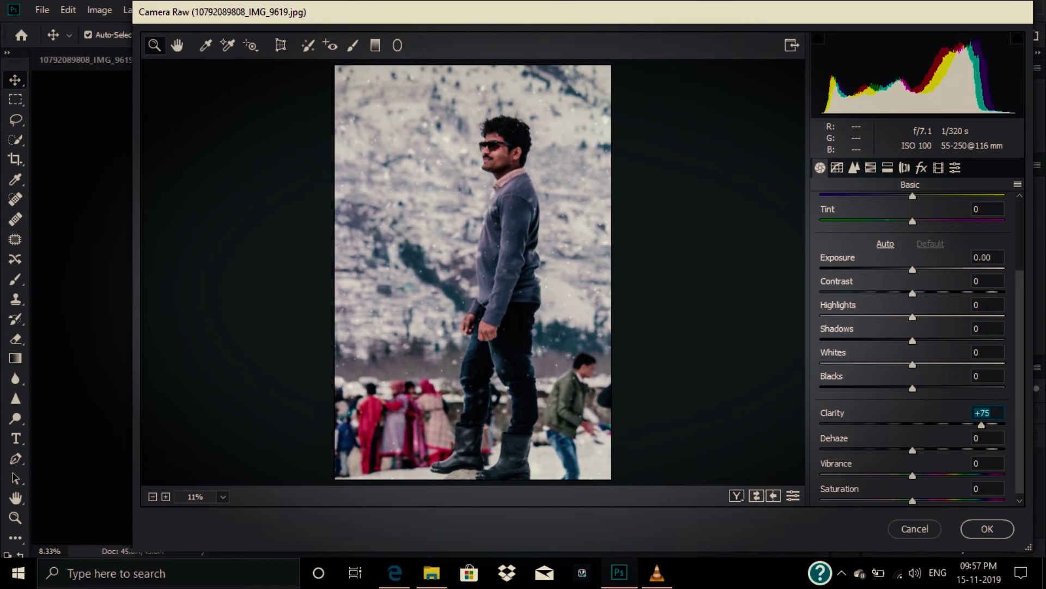
text(51)
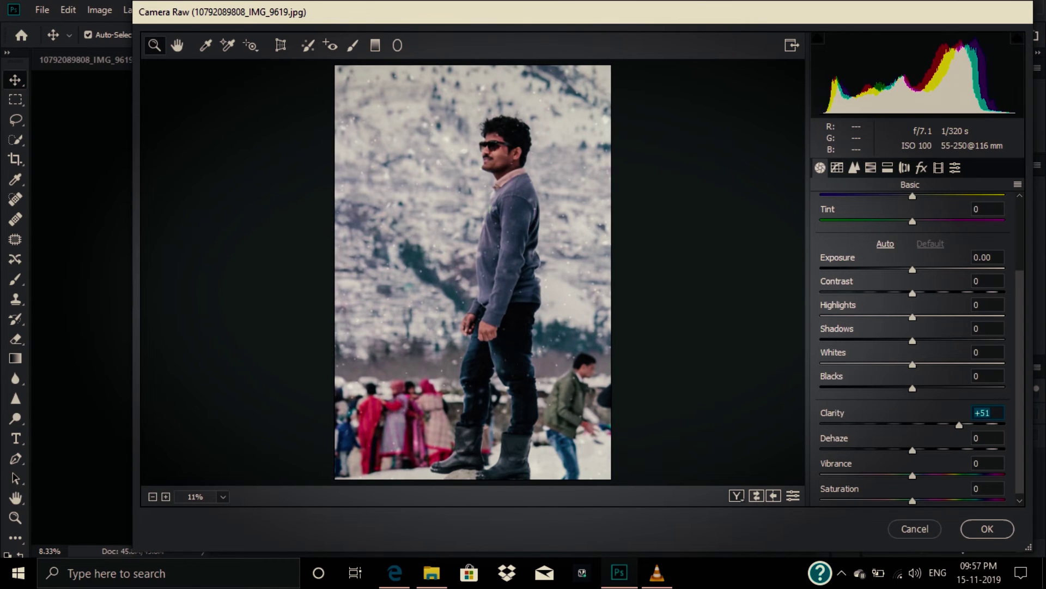
key(shift+Tab)
text(42)
text(59)
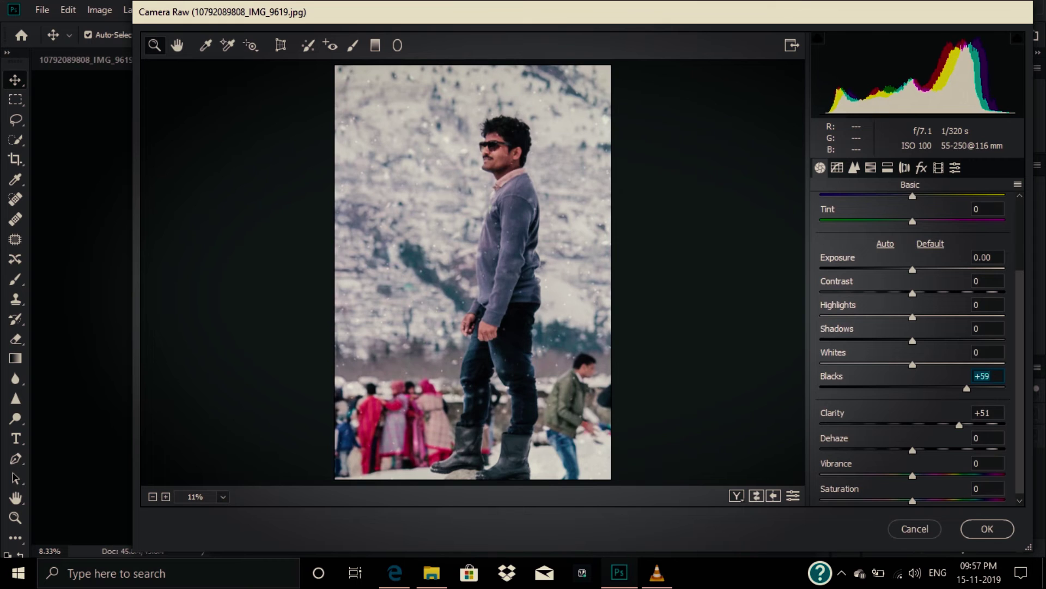
key(Down)
key(Down)
key(Down)
Step: Set Whites to +19 and Dehaze to +6
key(shift+Tab)
text(+19)
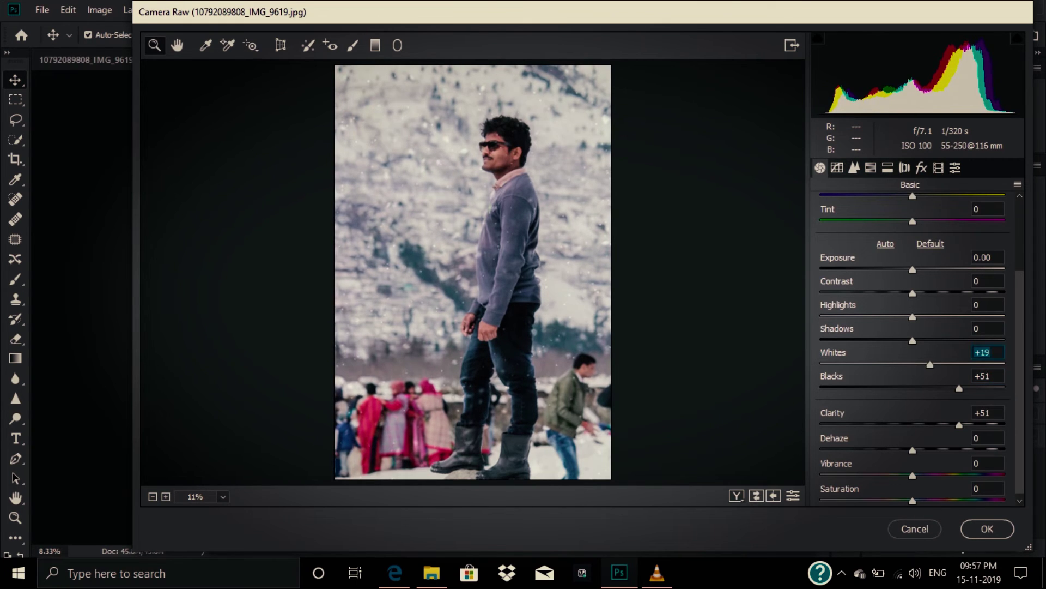
key(Return)
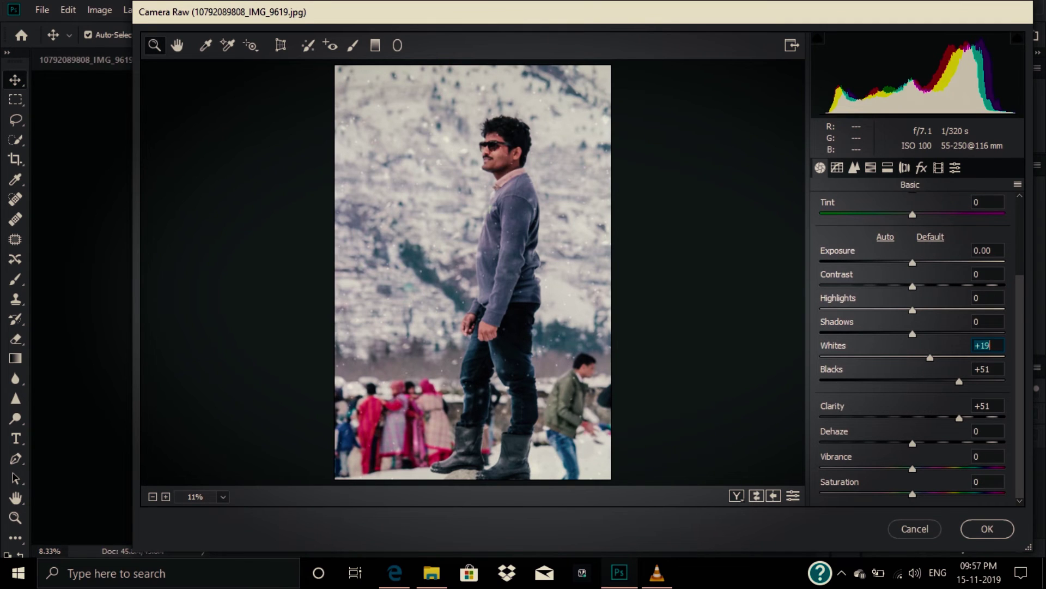
key(Tab)
key(Tab)
key(Tab)
text(+18)
key(Return)
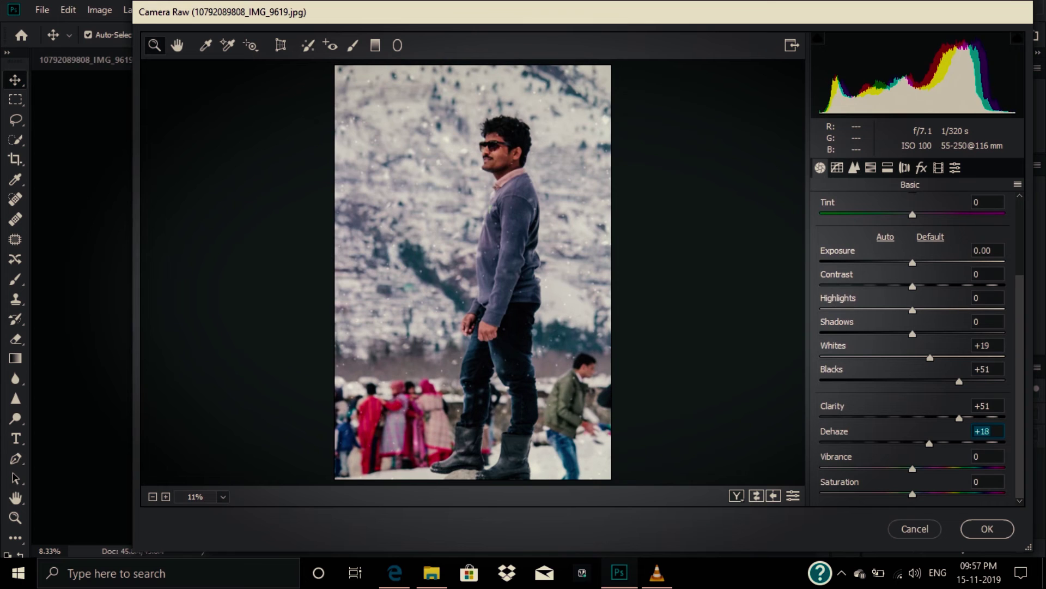
text(+6)
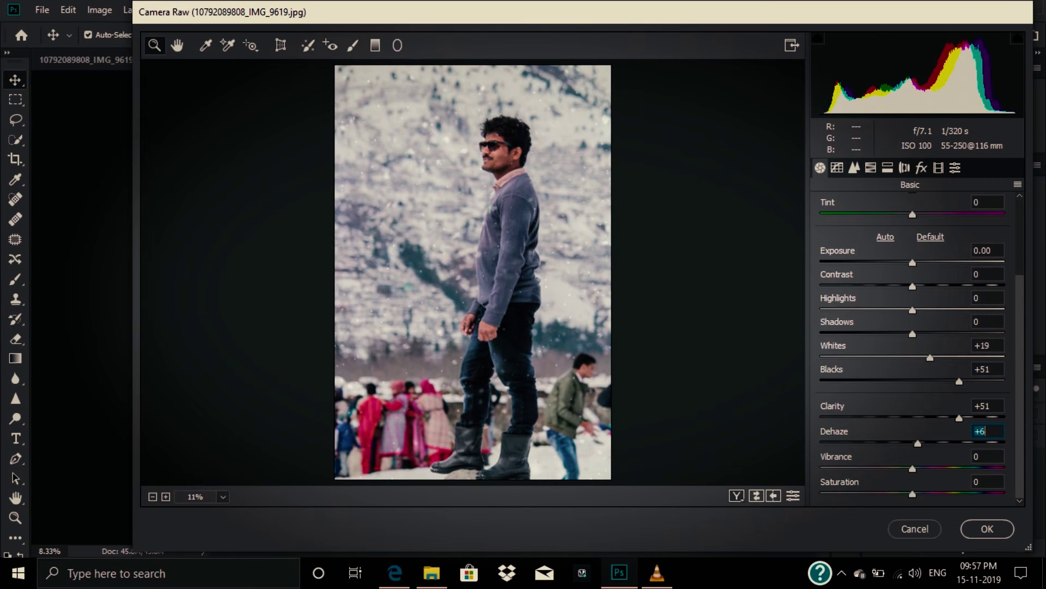
key(Return)
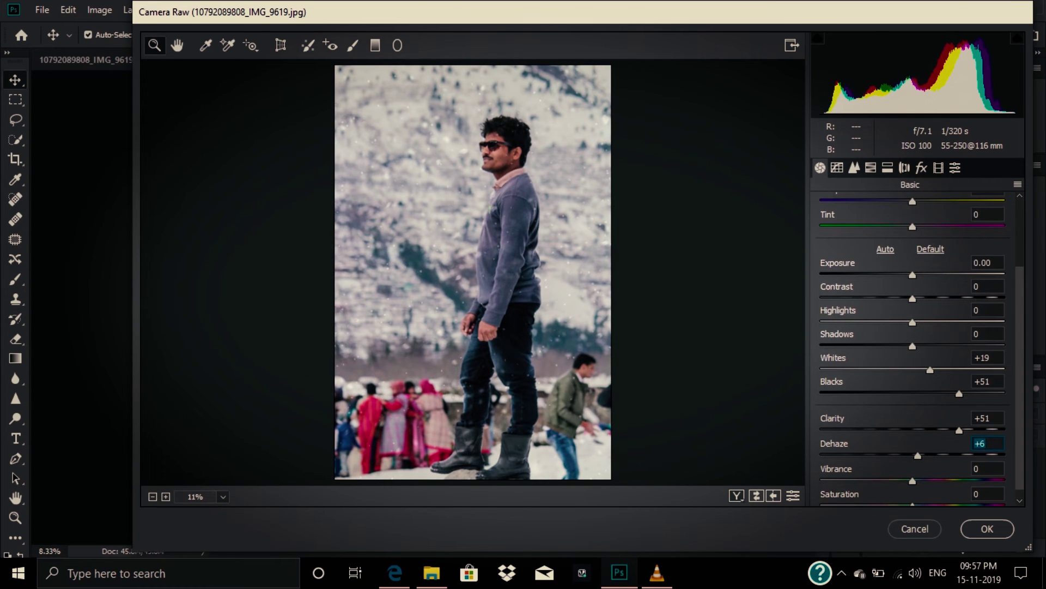
Step: Raise luminance noise reduction to about 49, reset Exposure to zero, and apply the edits
key(shift+Tab)
key(shift+Tab)
key(shift+Tab)
text(+0.40)
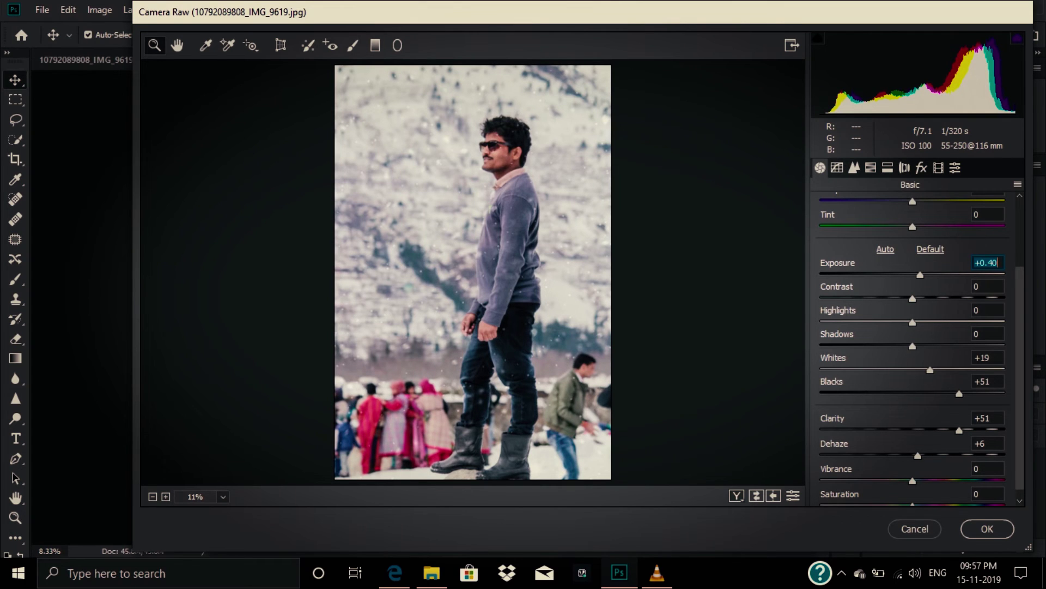
click(854, 168)
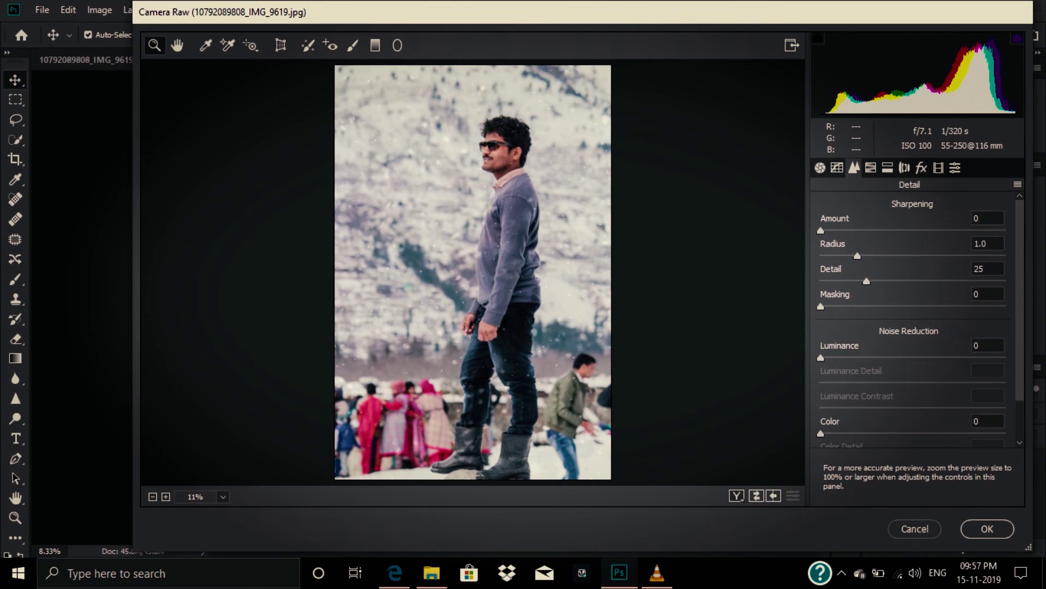
drag(821, 358, 895, 357)
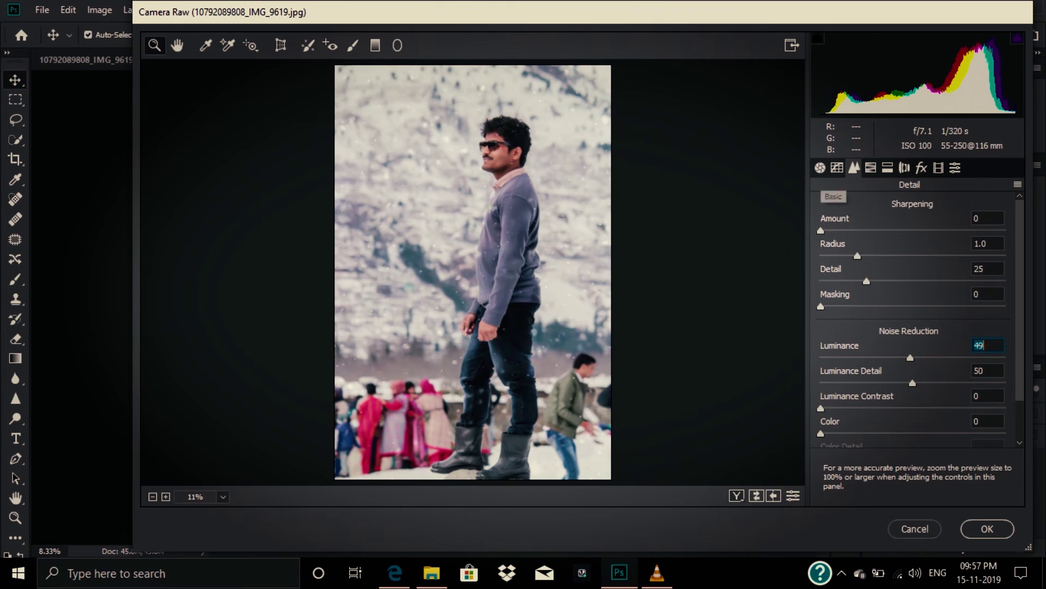
click(820, 168)
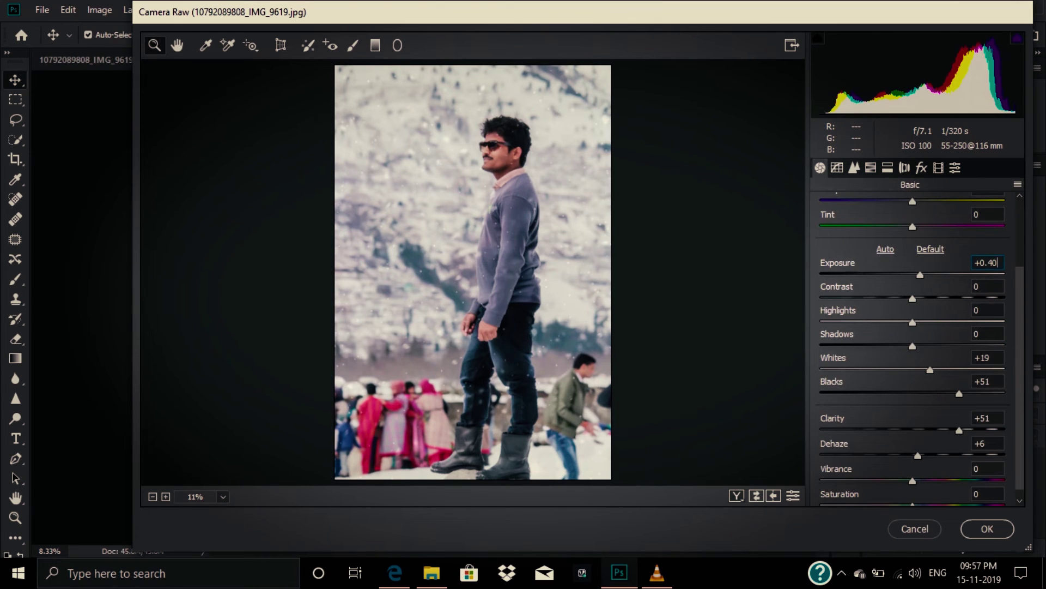
key(BackSpace)
key(BackSpace)
key(BackSpace)
key(BackSpace)
key(BackSpace)
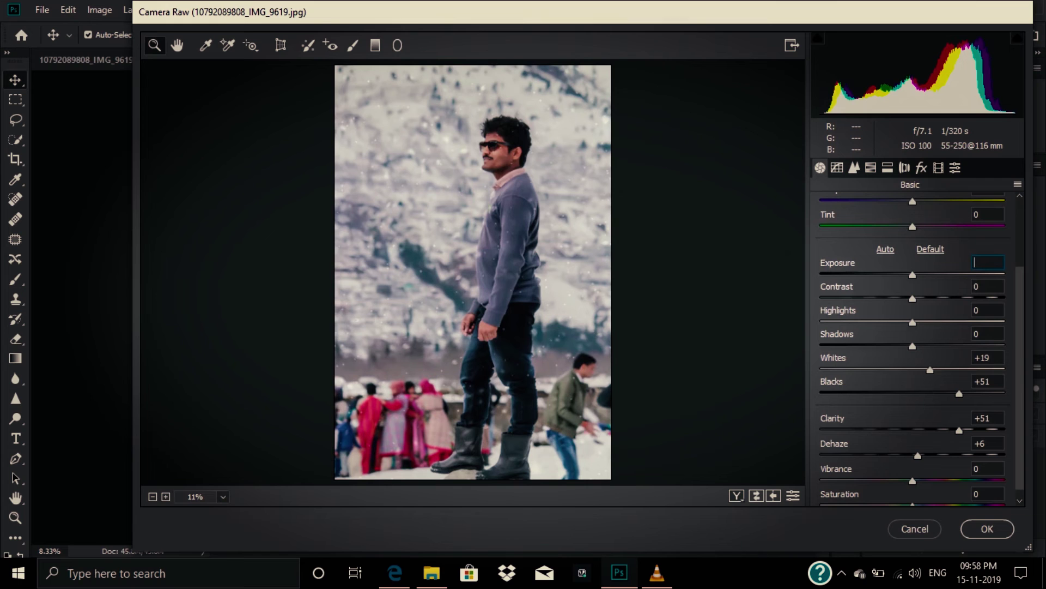
click(987, 528)
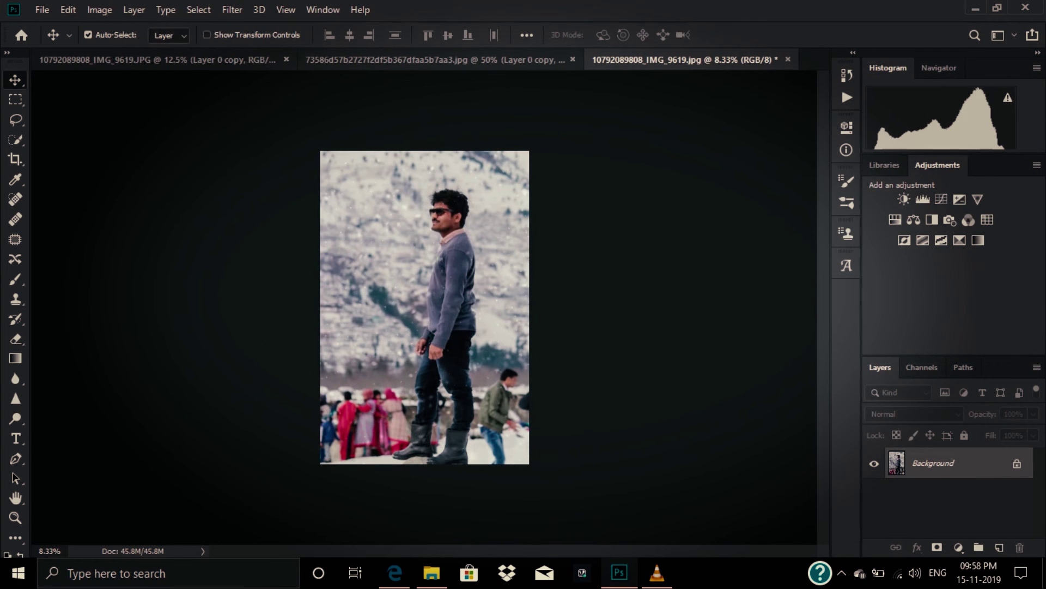
Step: Save the edited photo to Google Drive as a JPEG at maximum quality 12
click(42, 10)
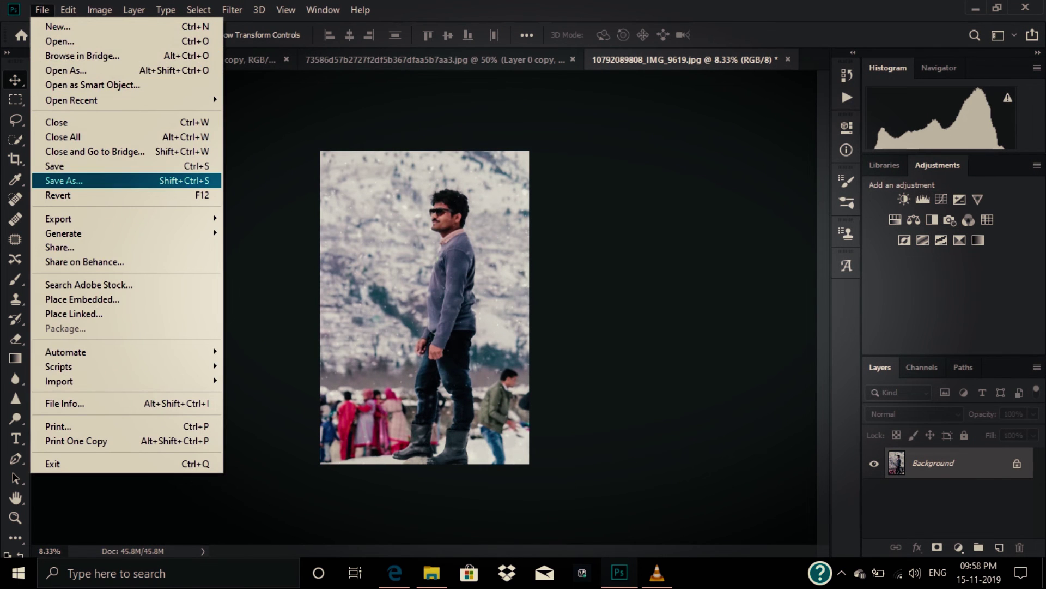
click(64, 181)
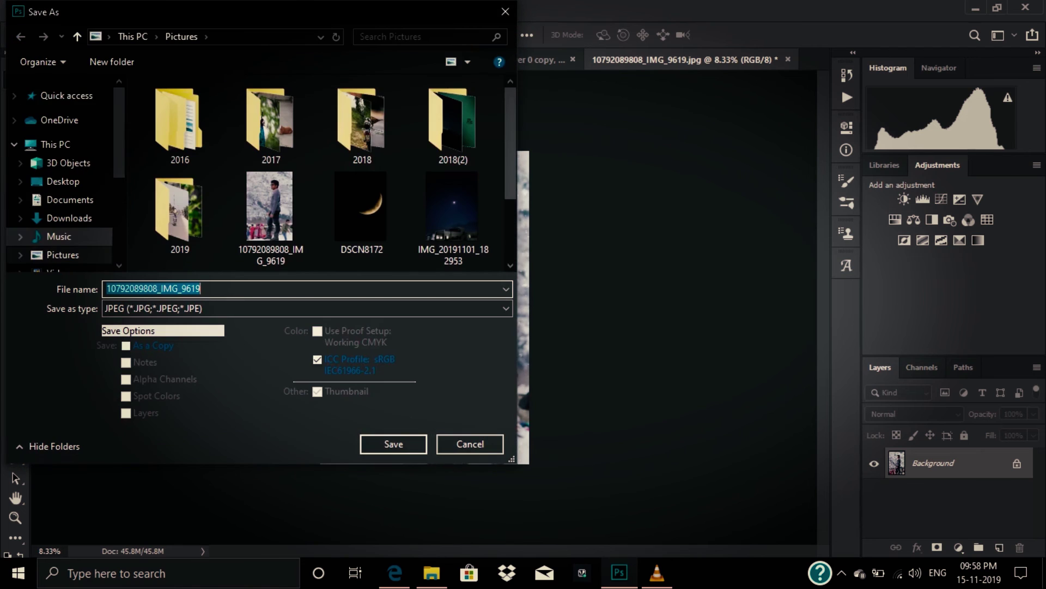
click(65, 96)
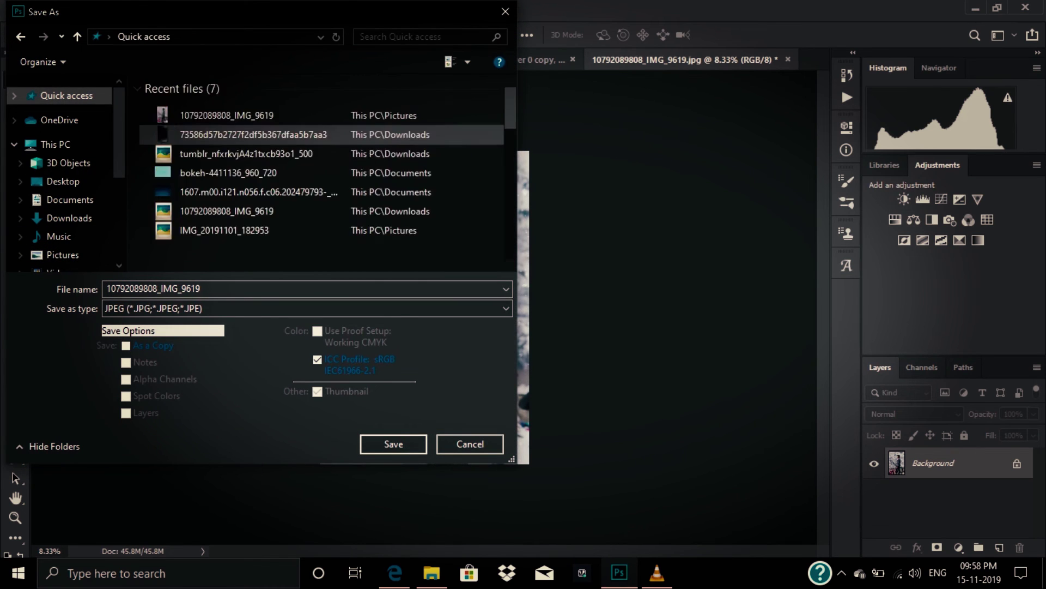
scroll(399, 193, down, 1)
scroll(399, 193, down, 2)
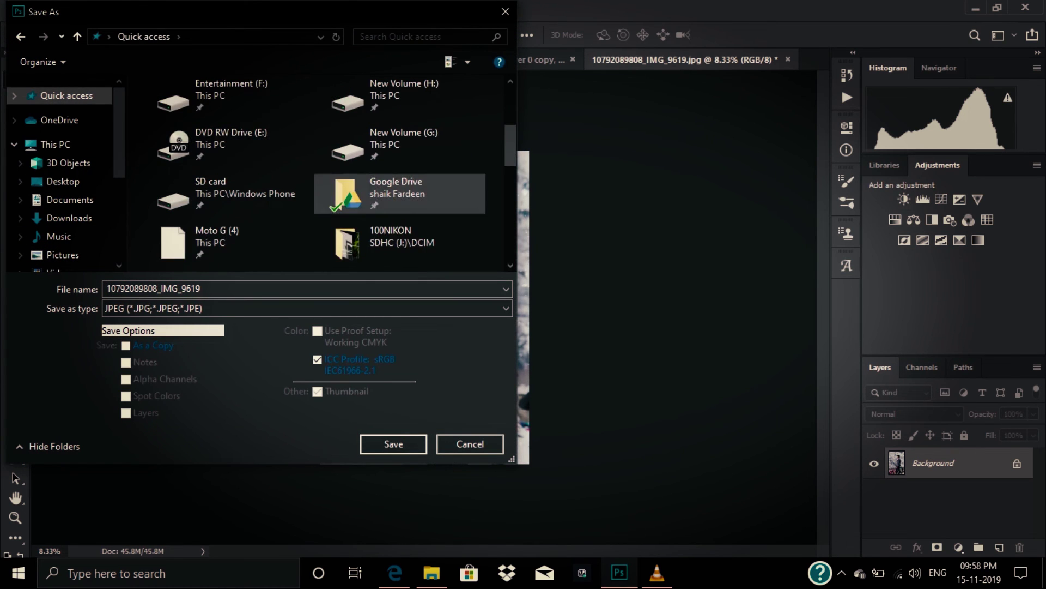
click(399, 194)
key(Return)
key(Return)
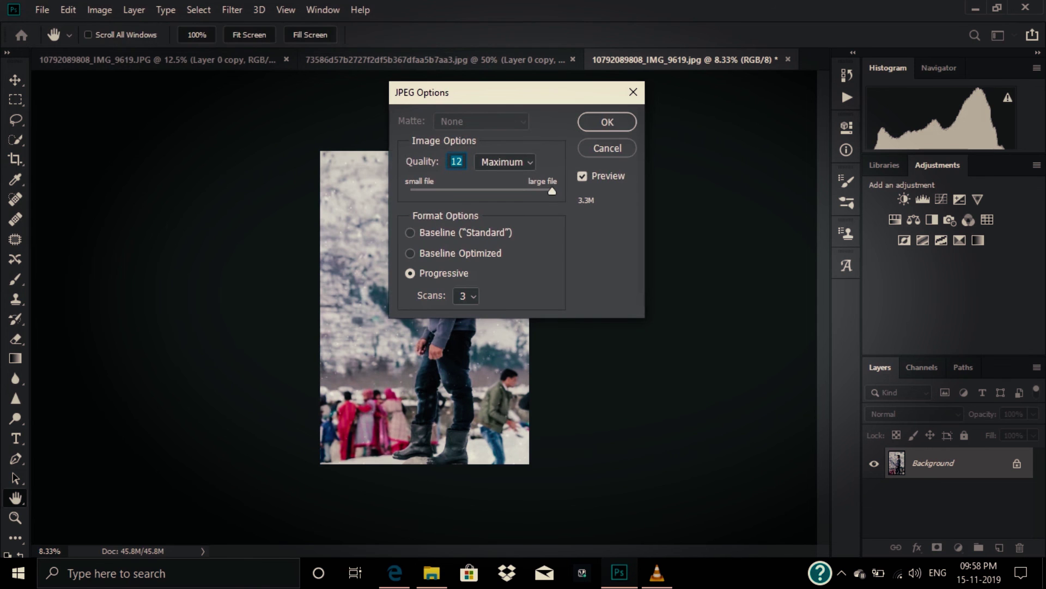
click(607, 121)
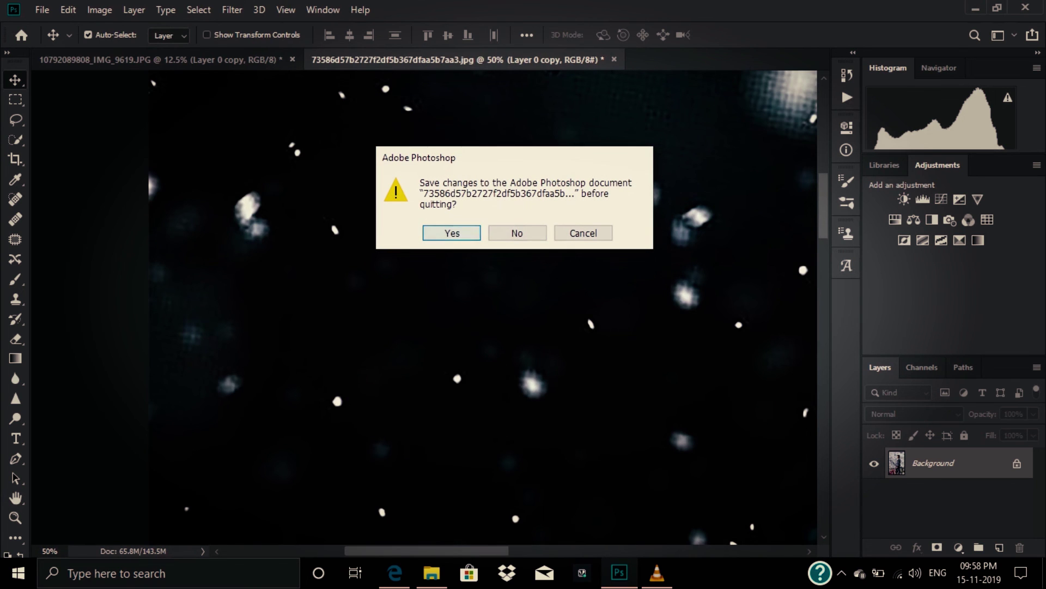
Step: Quit Photoshop without saving the remaining documents and restore the VLC window
key(Return)
key(Escape)
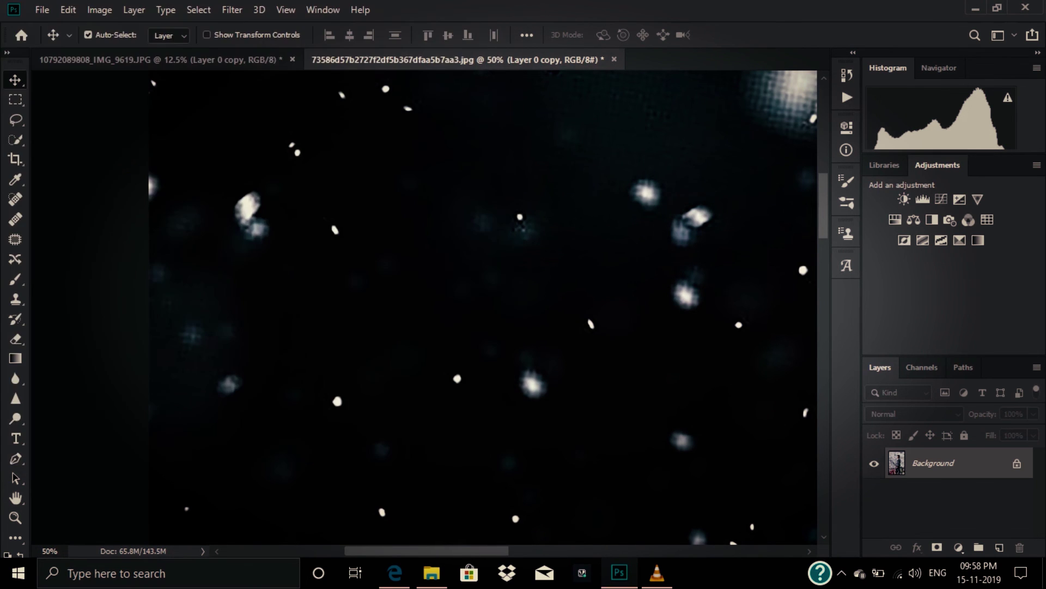
key(Tab)
key(Return)
key(Tab)
key(Return)
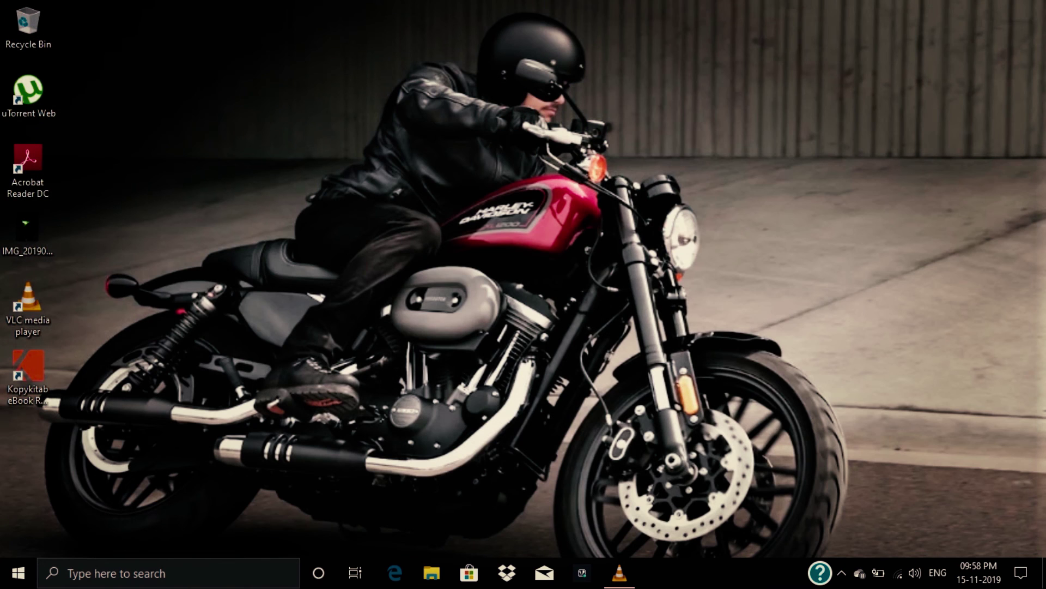
click(619, 572)
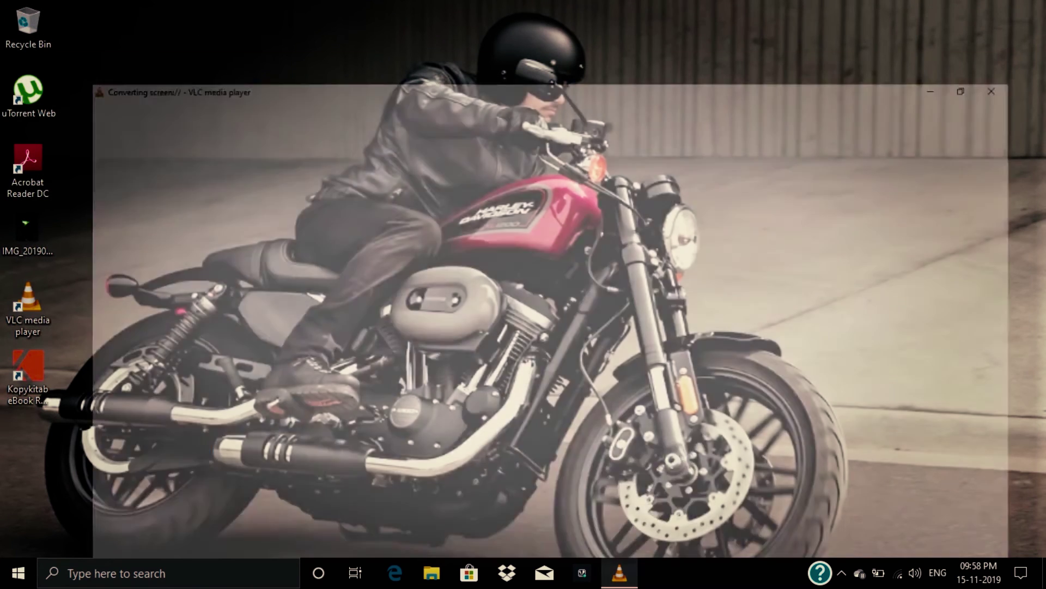